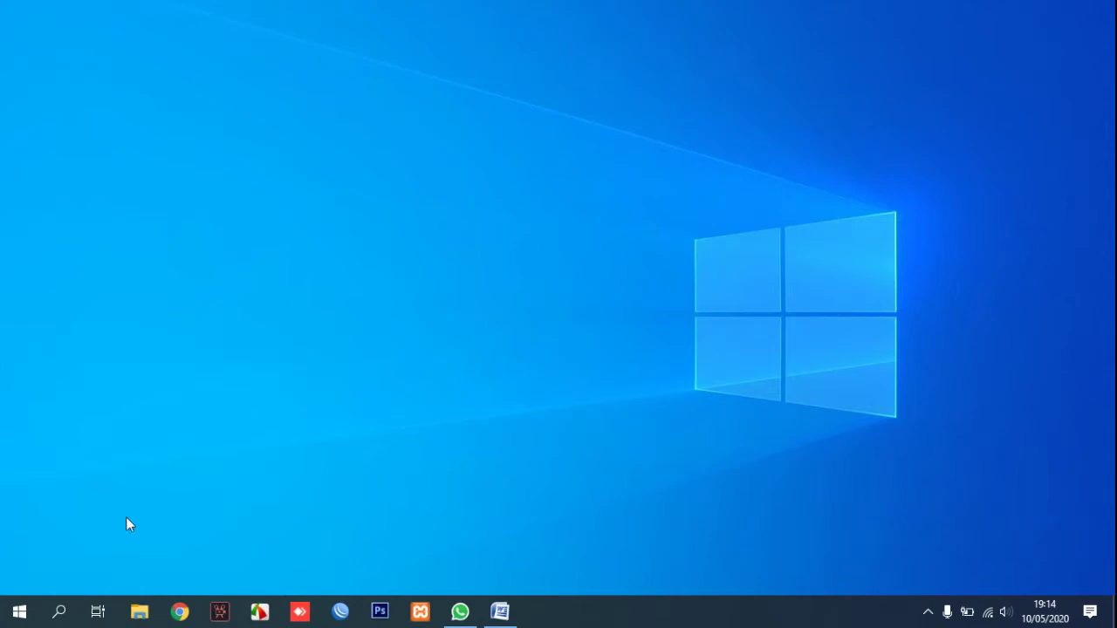
Open the Start menu and scroll the tiles to find Microsoft Office Excel
click(19, 611)
scroll(401, 454, down, 2)
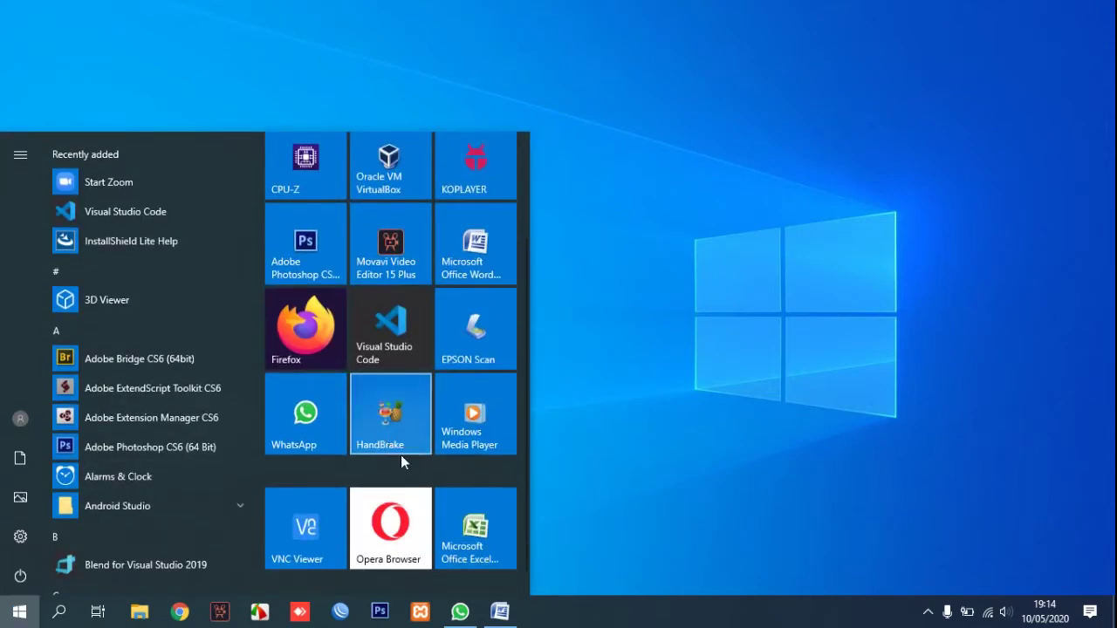
Launch Excel with a blank workbook and centre cells F4:F9 horizontally and vertically
click(463, 530)
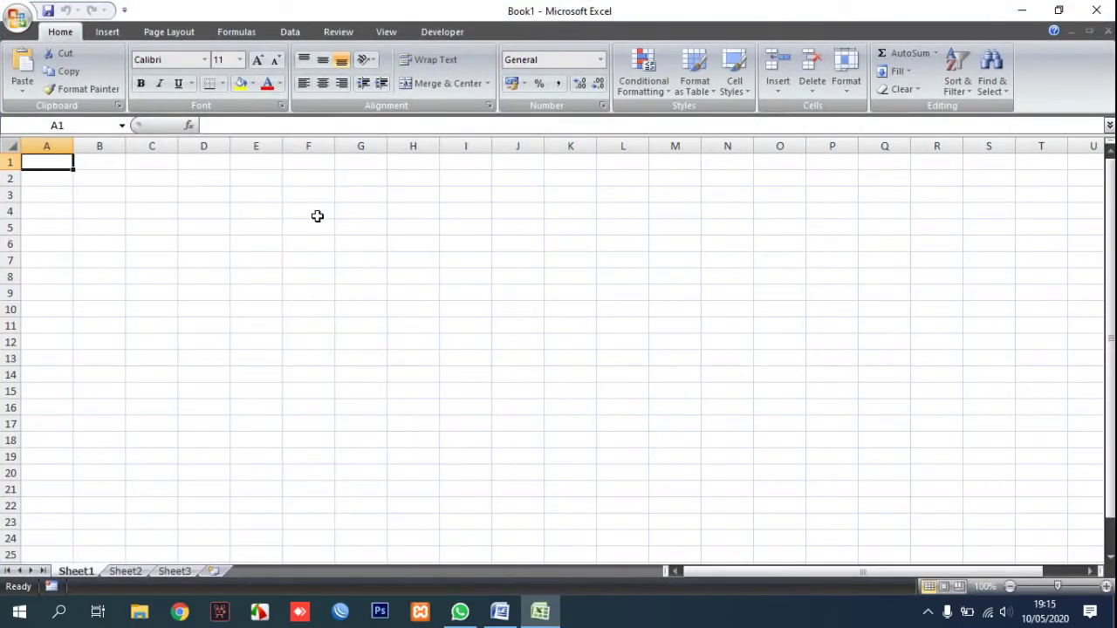
click(315, 213)
drag(316, 213, 317, 293)
click(322, 83)
click(324, 61)
Enter the values 1, 2, 2, 3, 4 in cells F4 through F8
click(314, 211)
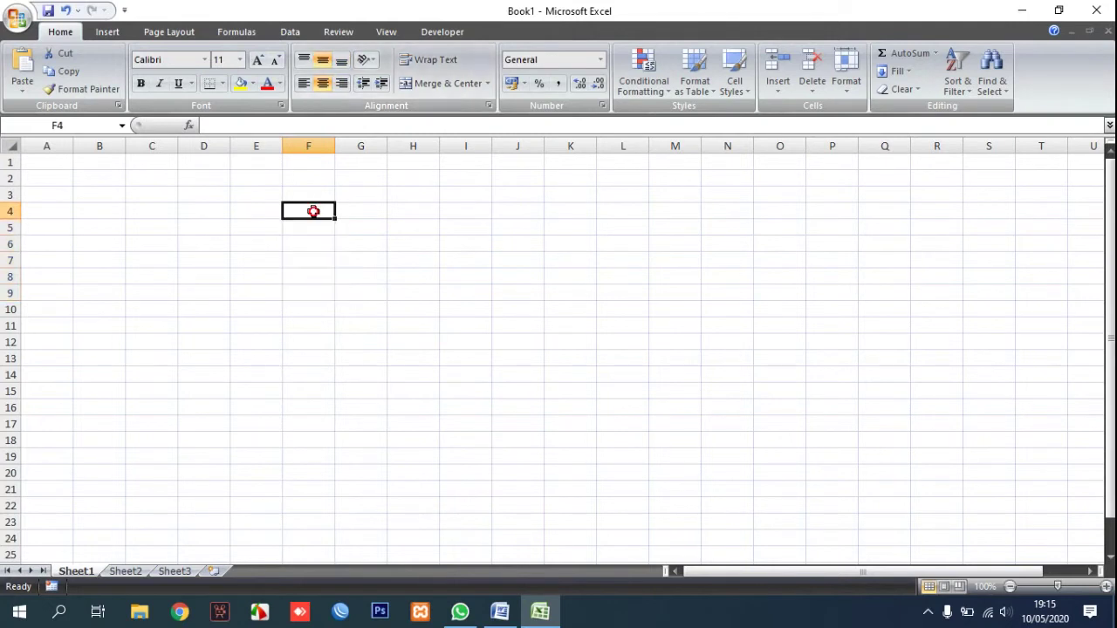
text(1)
click(305, 232)
text(2)
click(311, 247)
text(2)
click(314, 262)
text(3)
click(313, 276)
text(4)
click(361, 288)
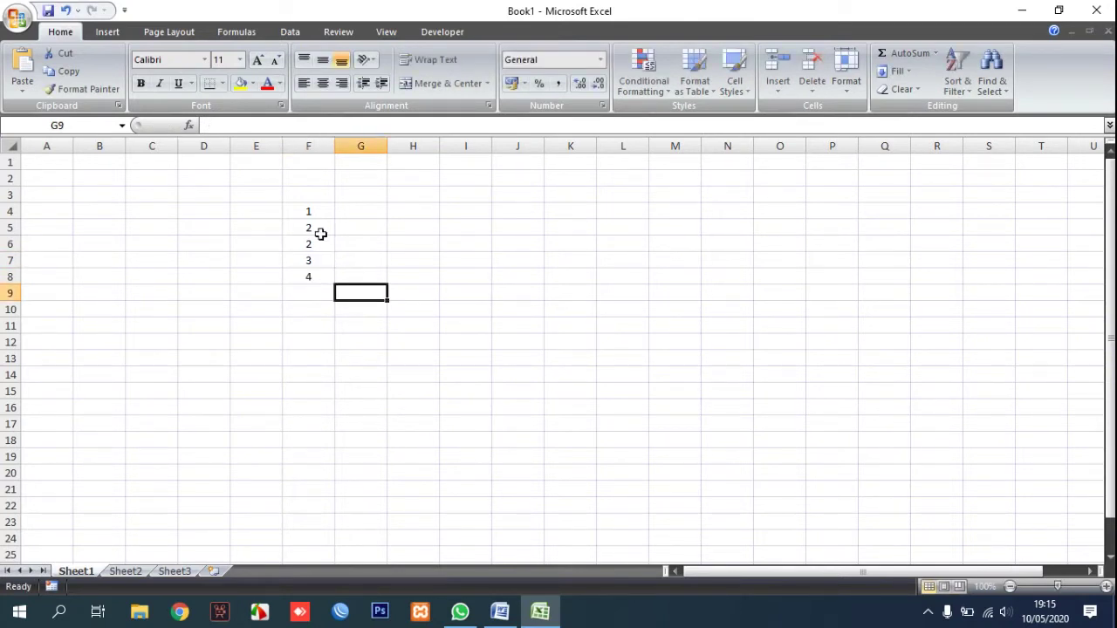
Apply All Borders to the list F4:F8
drag(320, 226, 323, 234)
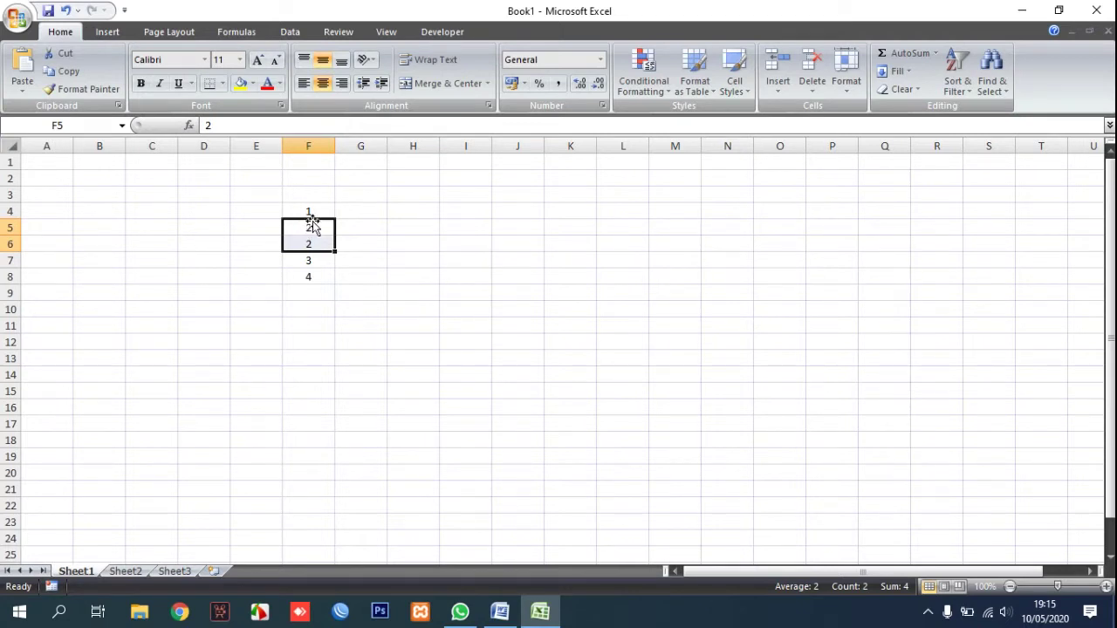
drag(311, 213, 319, 271)
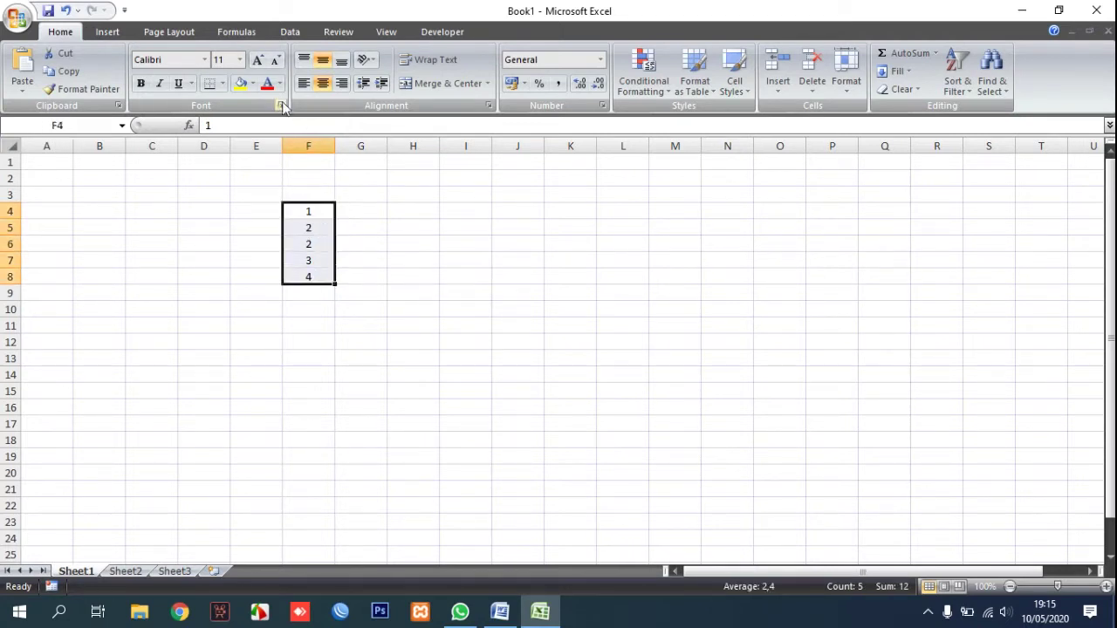
click(222, 84)
click(279, 213)
click(406, 224)
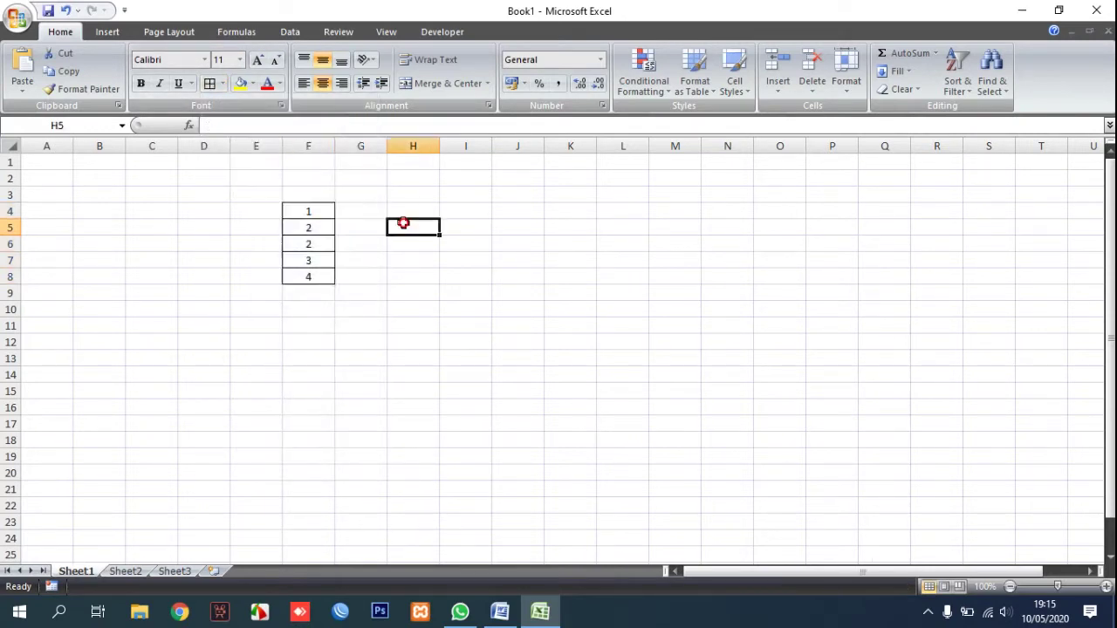
click(411, 209)
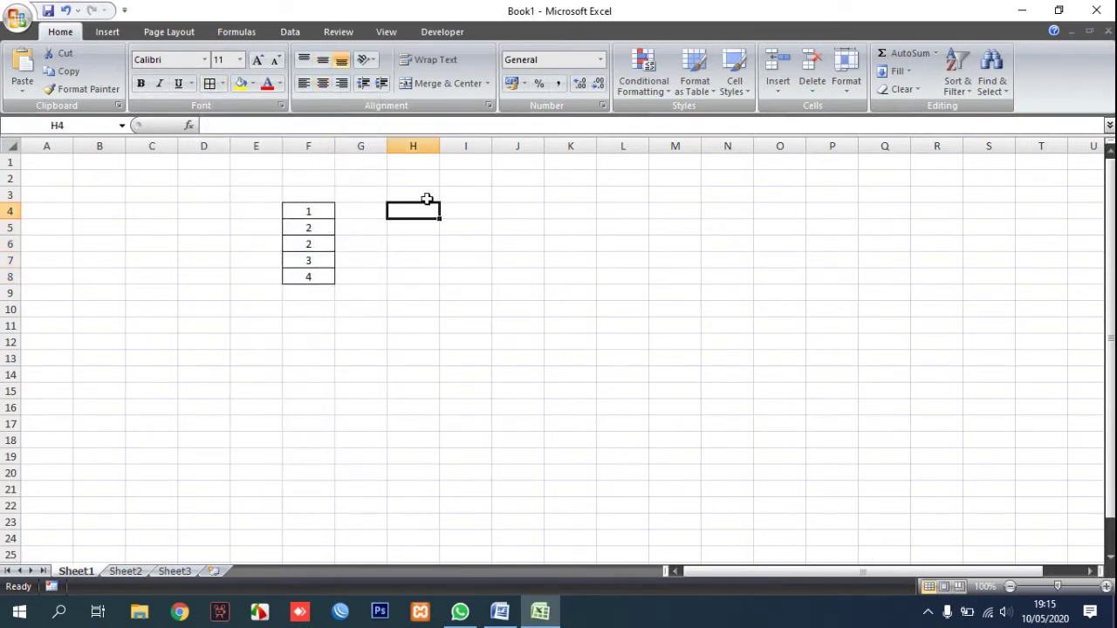
Type the label 'Distinct?' in cell H4
text(Disti)
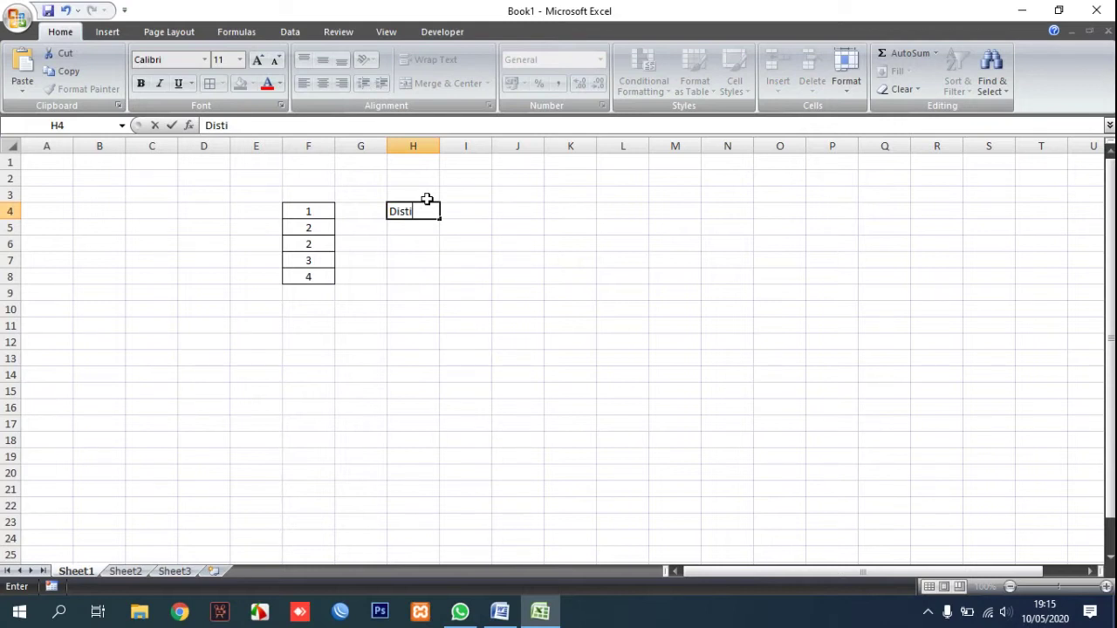
text(nct?)
click(456, 244)
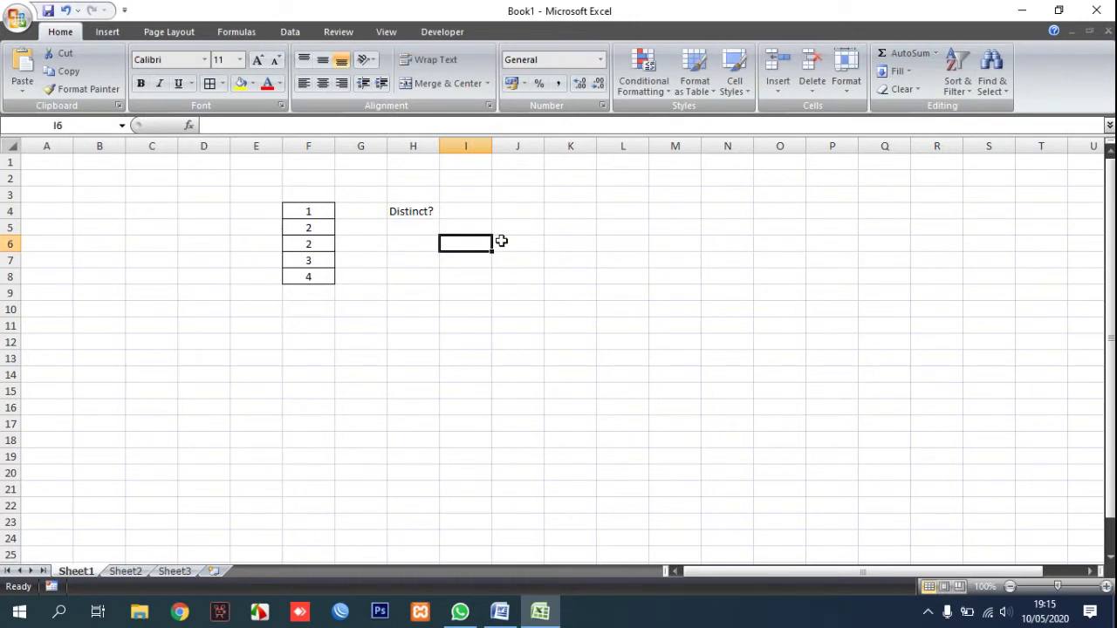
Give cell I6 a Thick Box Border for the result
click(222, 84)
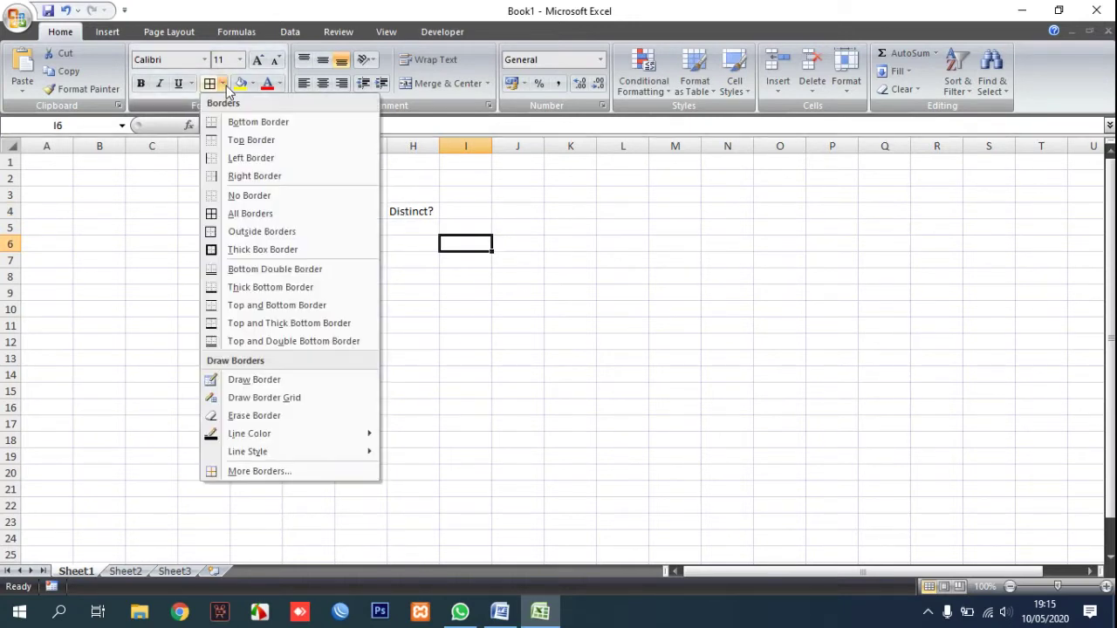
click(256, 250)
click(506, 247)
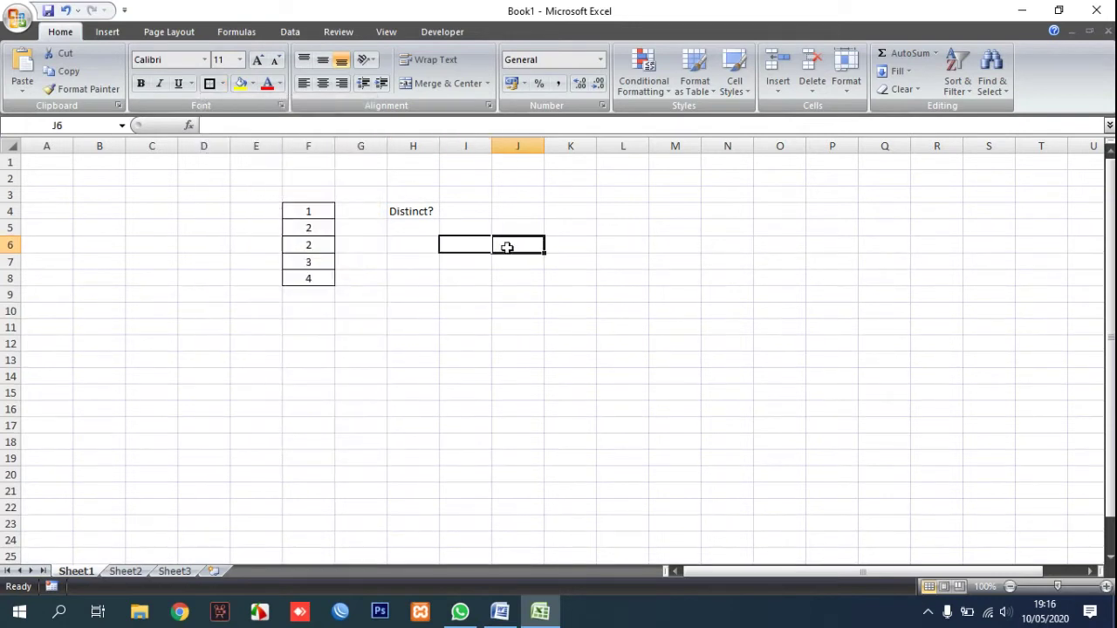
click(465, 242)
In I6, type =SUM(1/COUNTIF(F4:F8;F4:F8&"")) with F4:F8 selected for both arguments
click(346, 124)
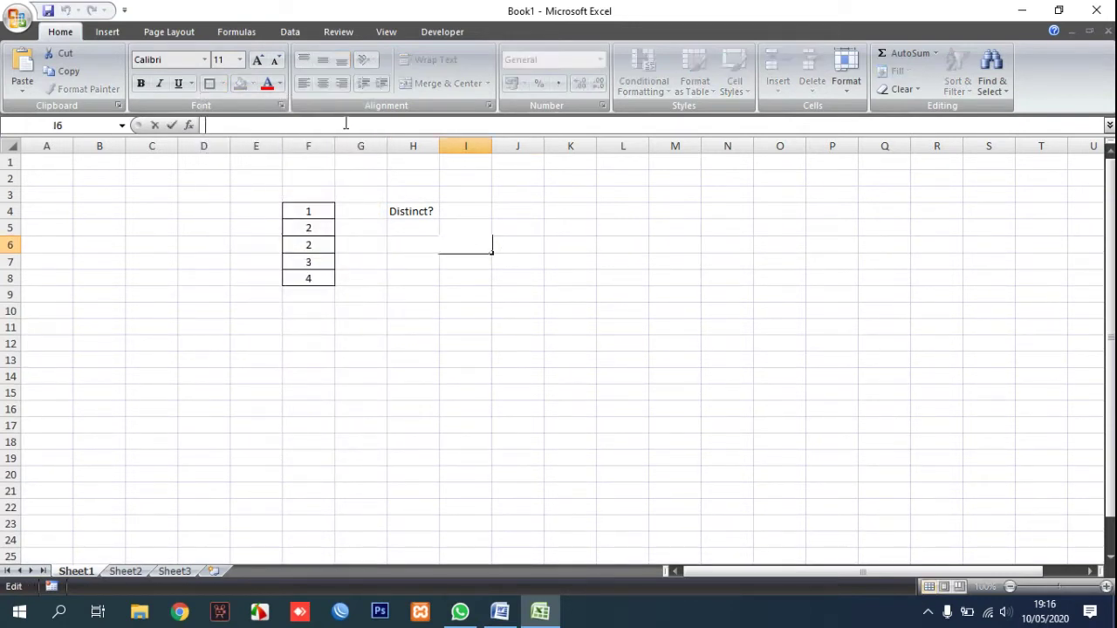
text(=sum)
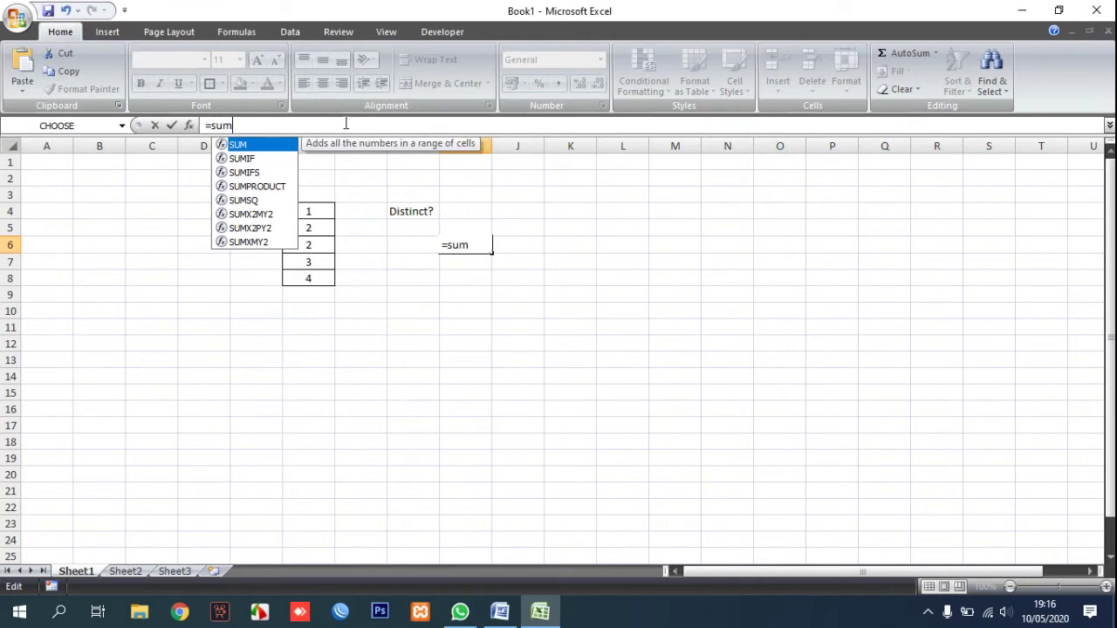
key(Tab)
text(1/count)
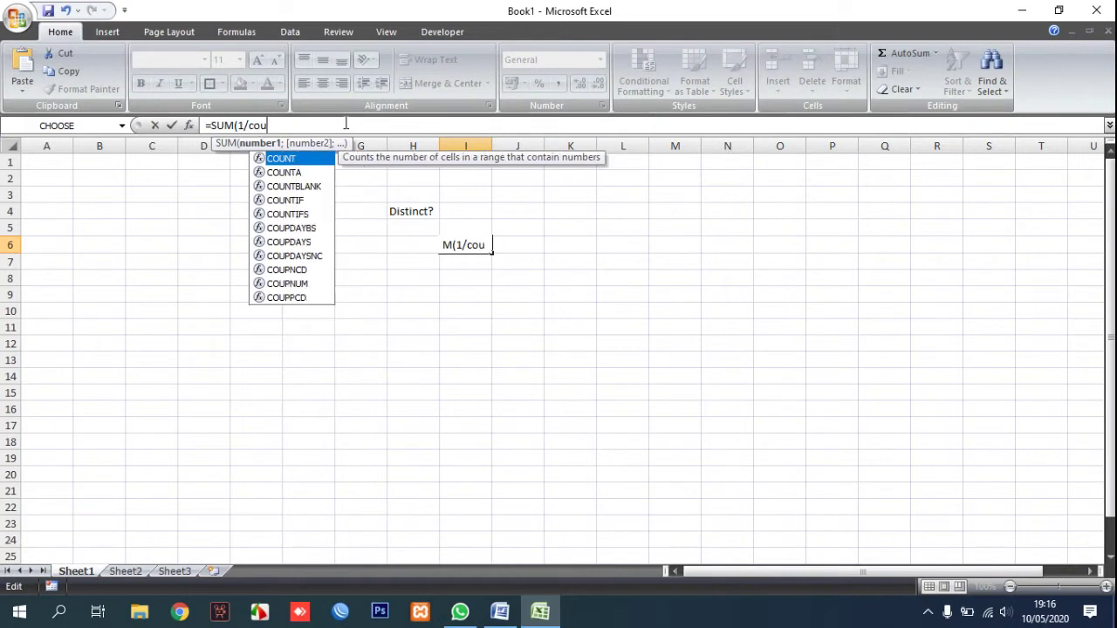
key(Down)
key(Down)
key(Down)
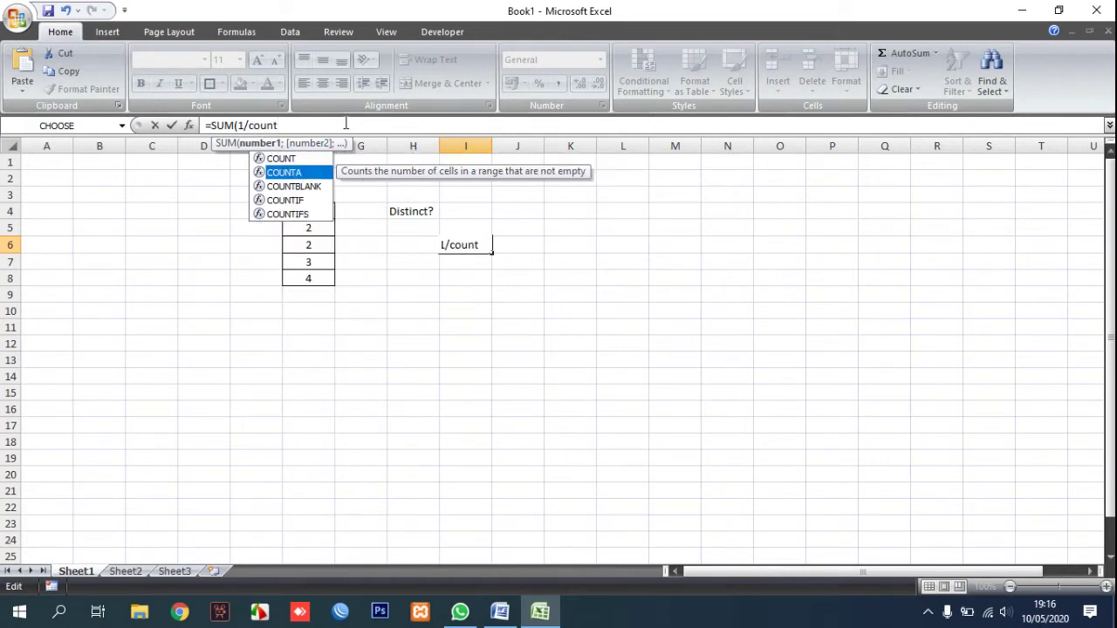
key(Tab)
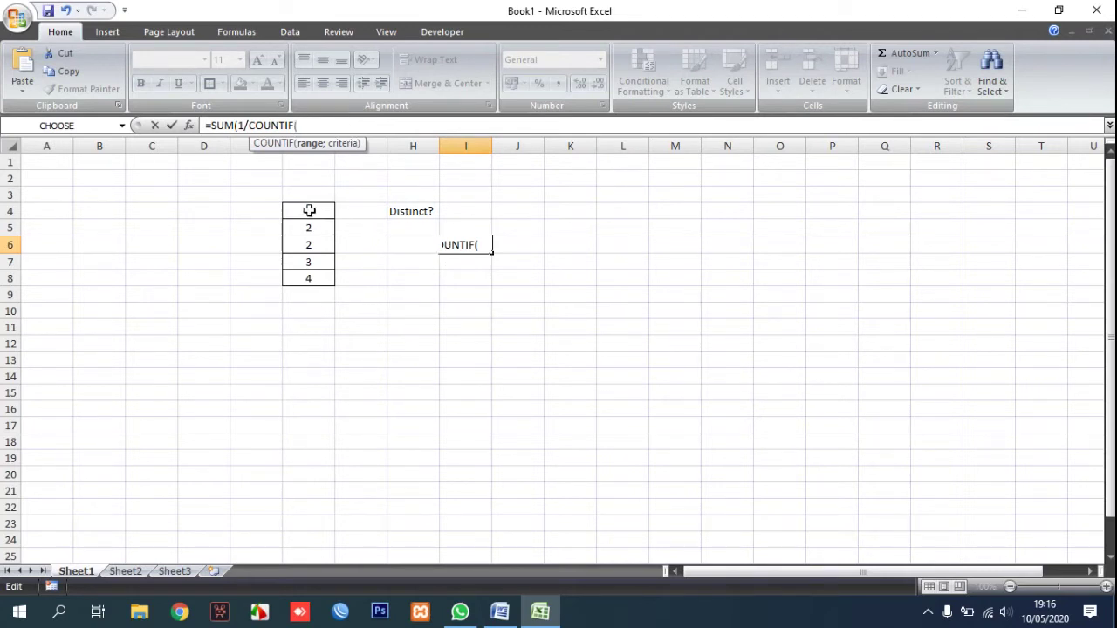
drag(309, 211, 308, 278)
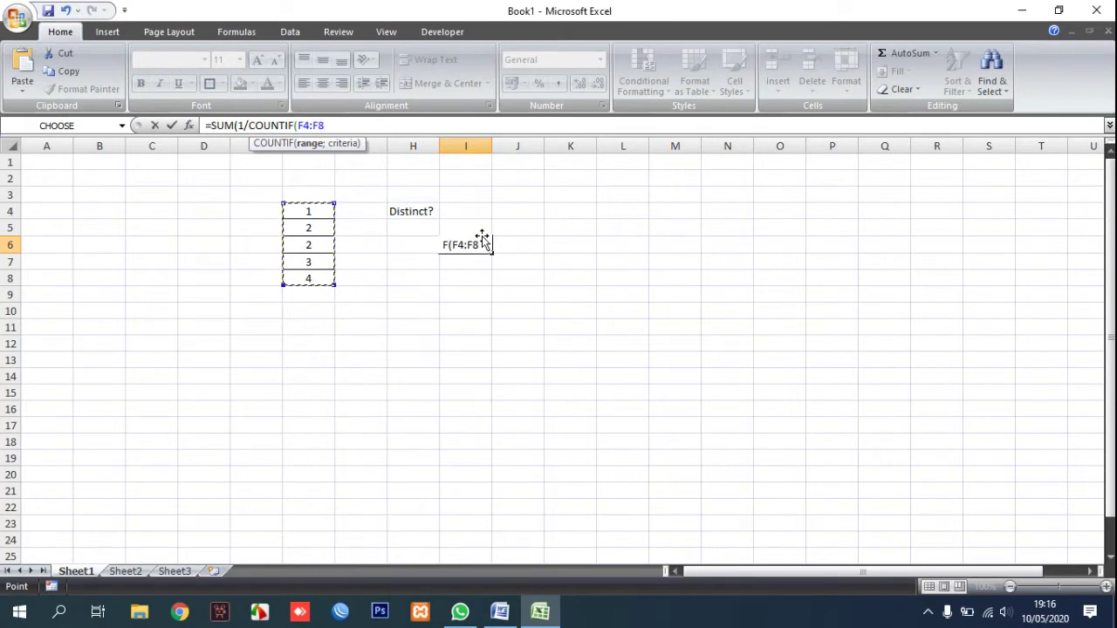
text(;)
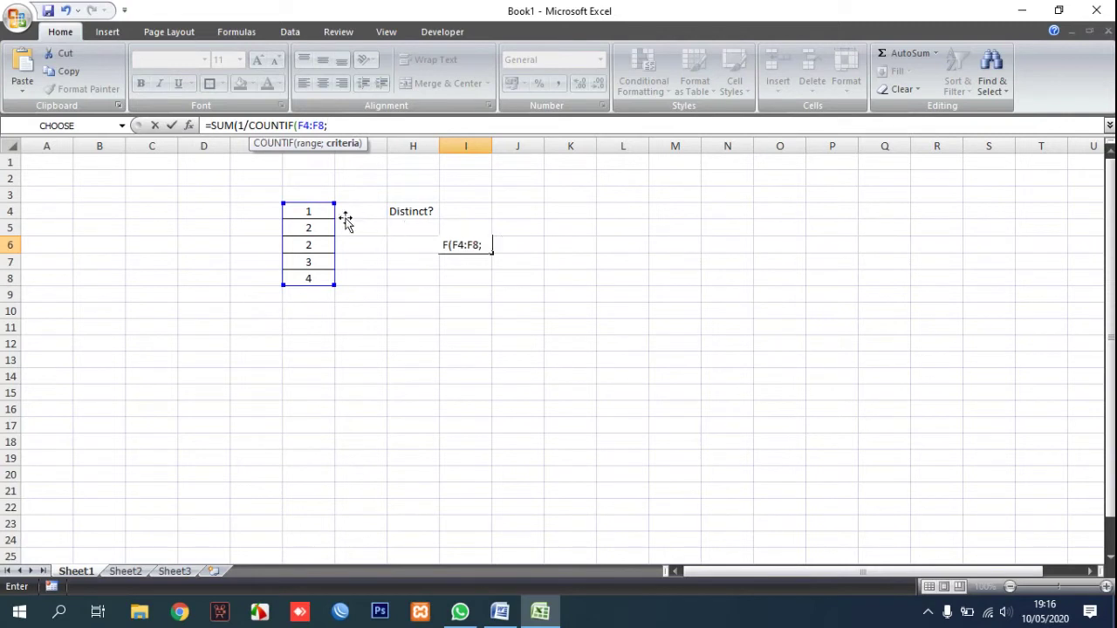
drag(320, 214, 310, 280)
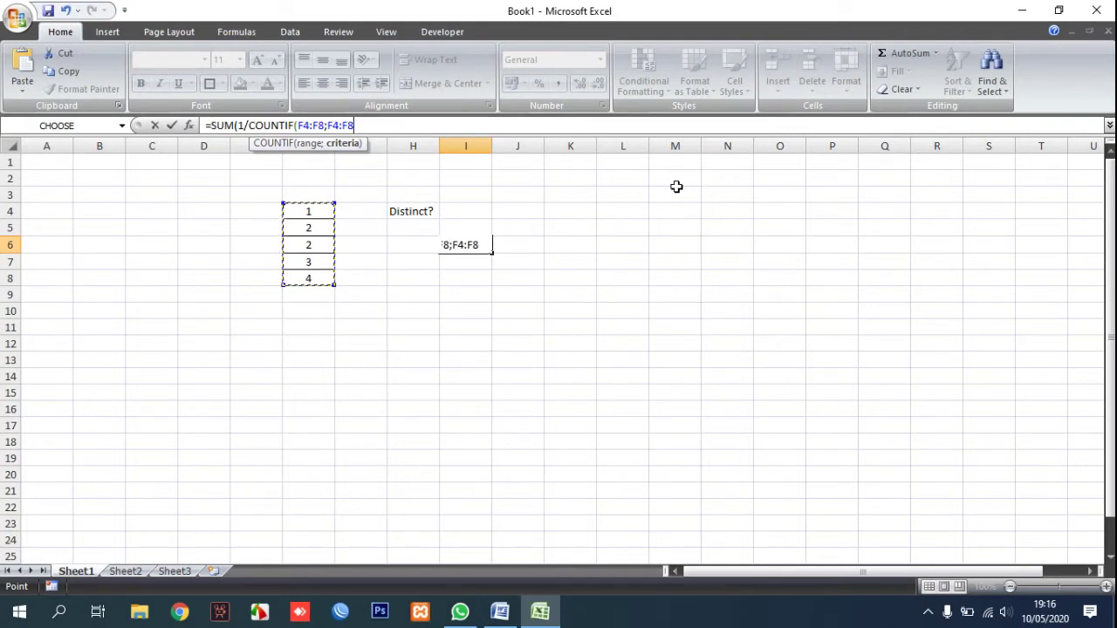
text(&"")
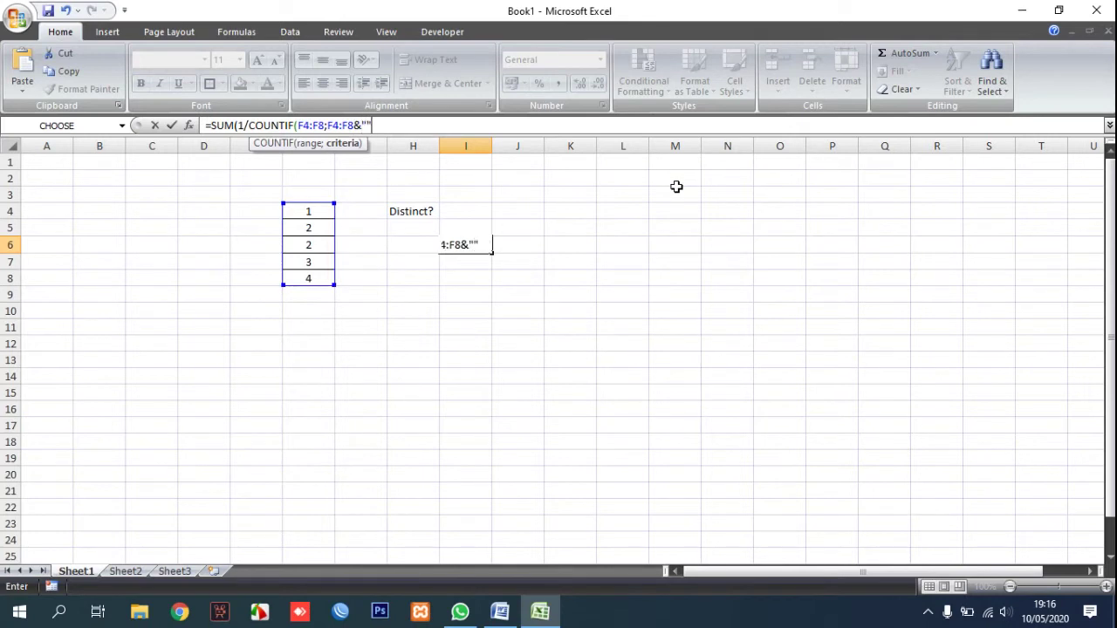
text()))
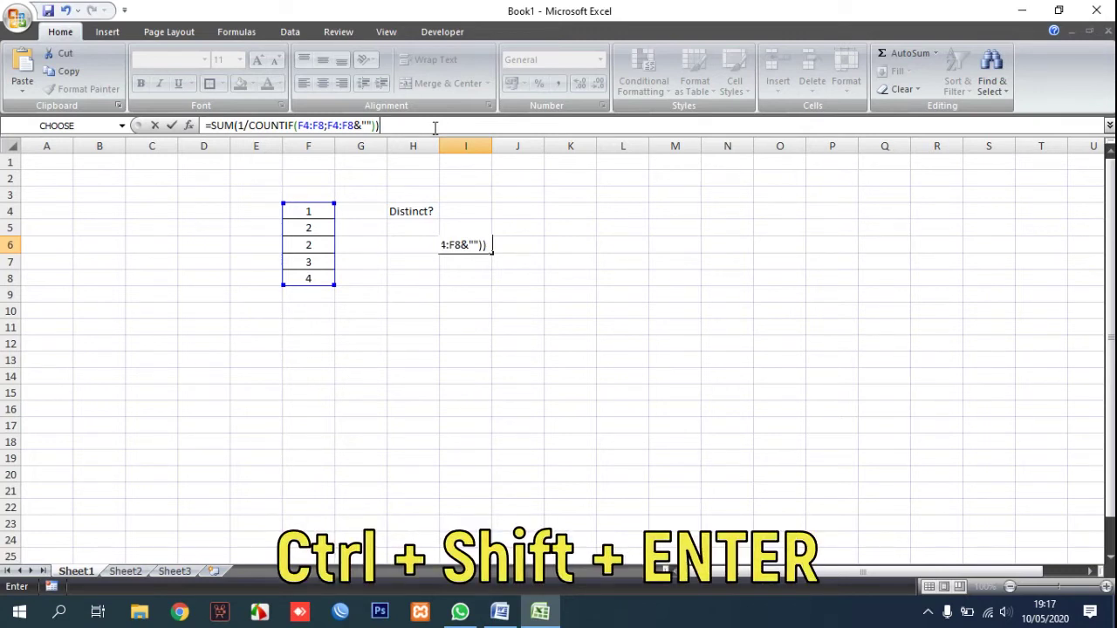
Enter the formula as an array formula so I6 shows 4
key(ctrl+shift+Return)
click(515, 278)
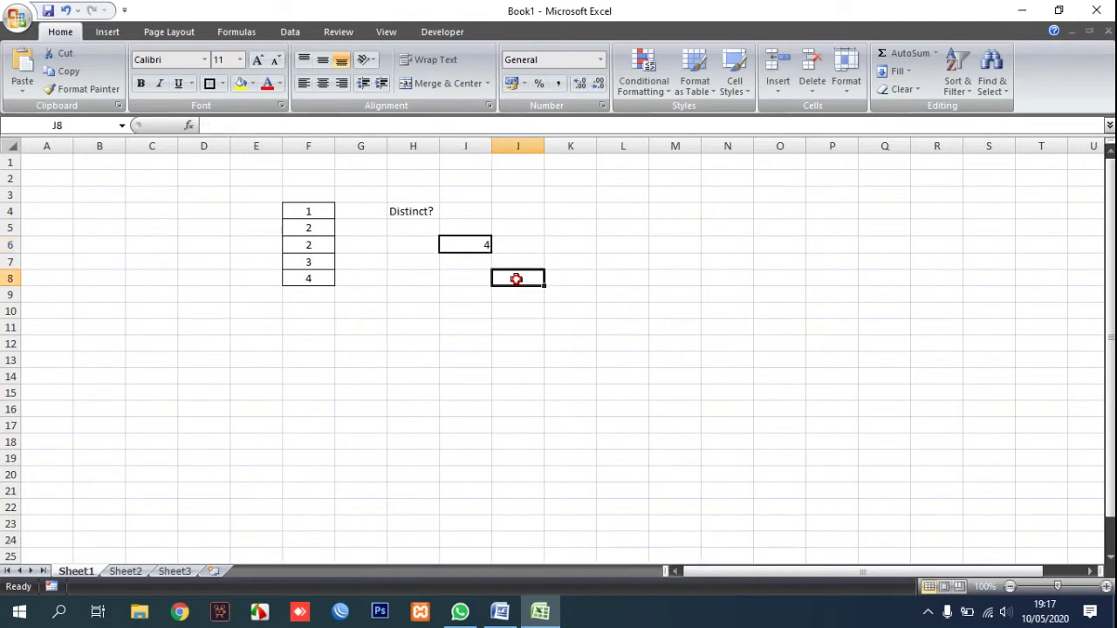
click(483, 245)
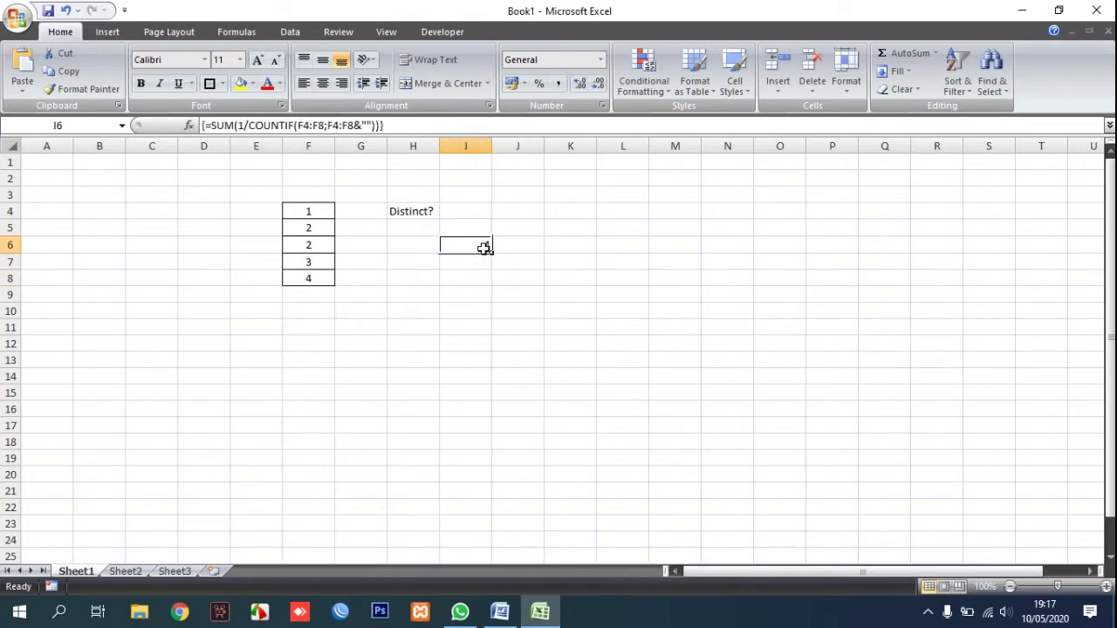
Centre I6 horizontally and vertically and set its font size to 12
click(323, 83)
click(323, 59)
click(259, 59)
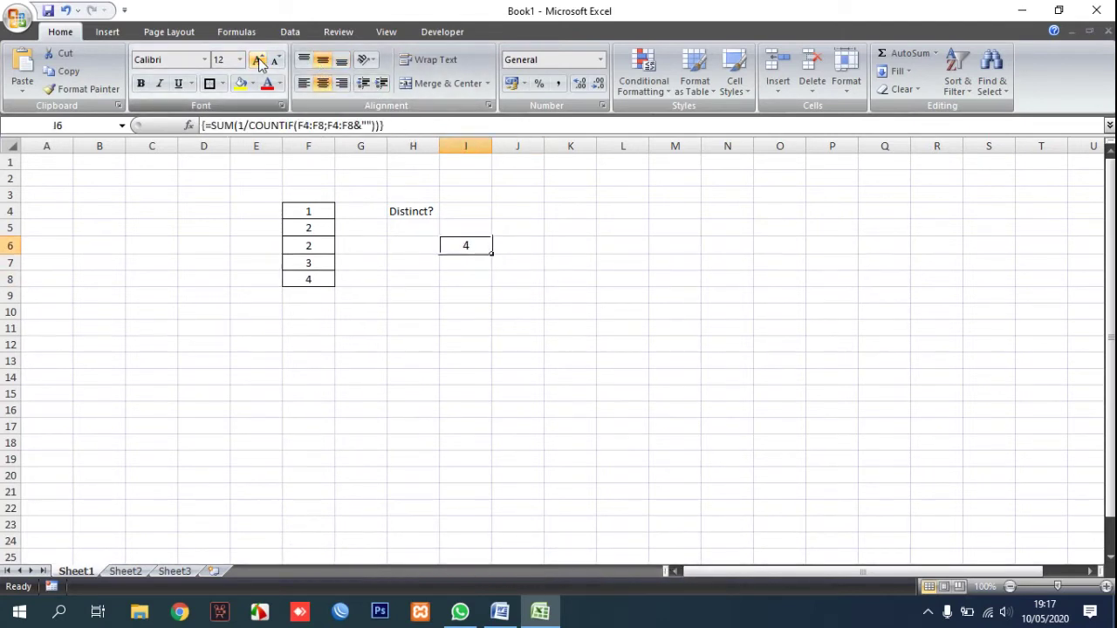
click(553, 260)
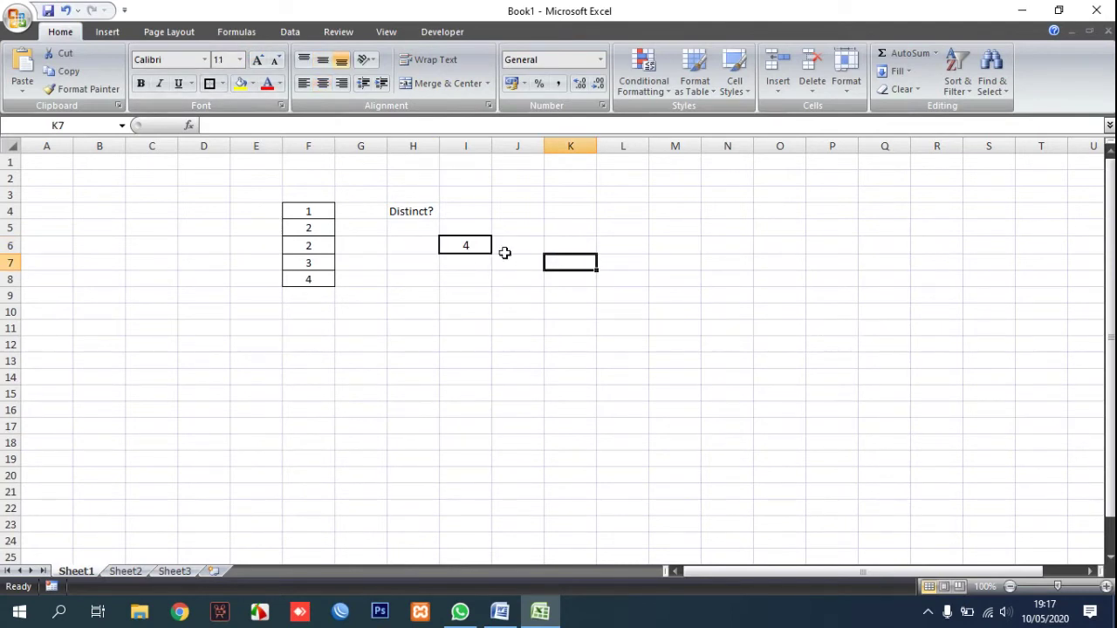
click(511, 279)
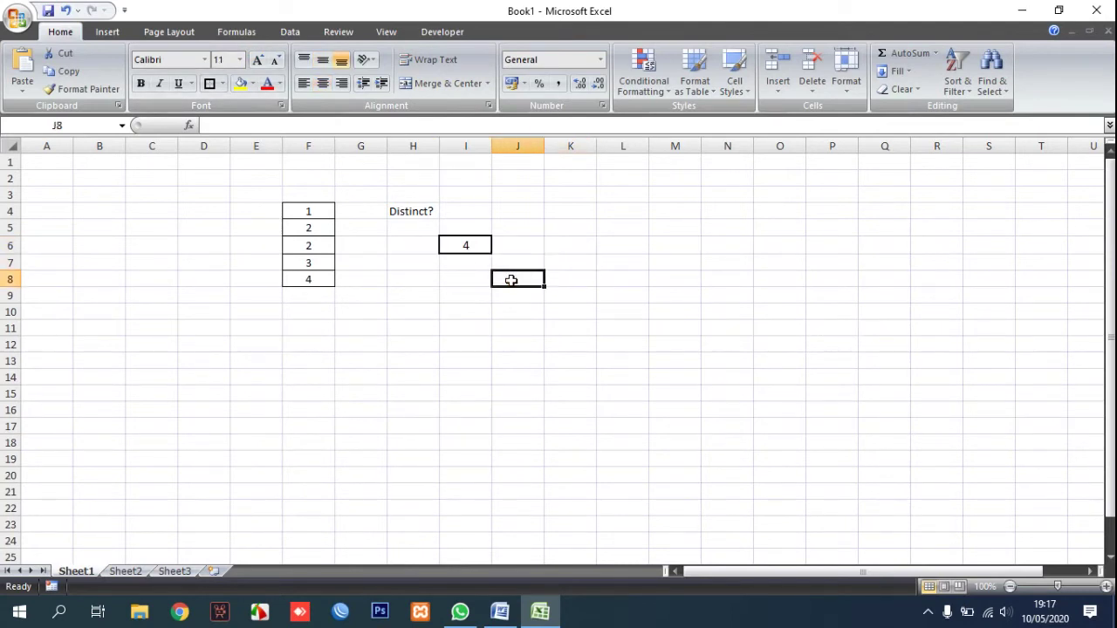
click(474, 247)
click(404, 131)
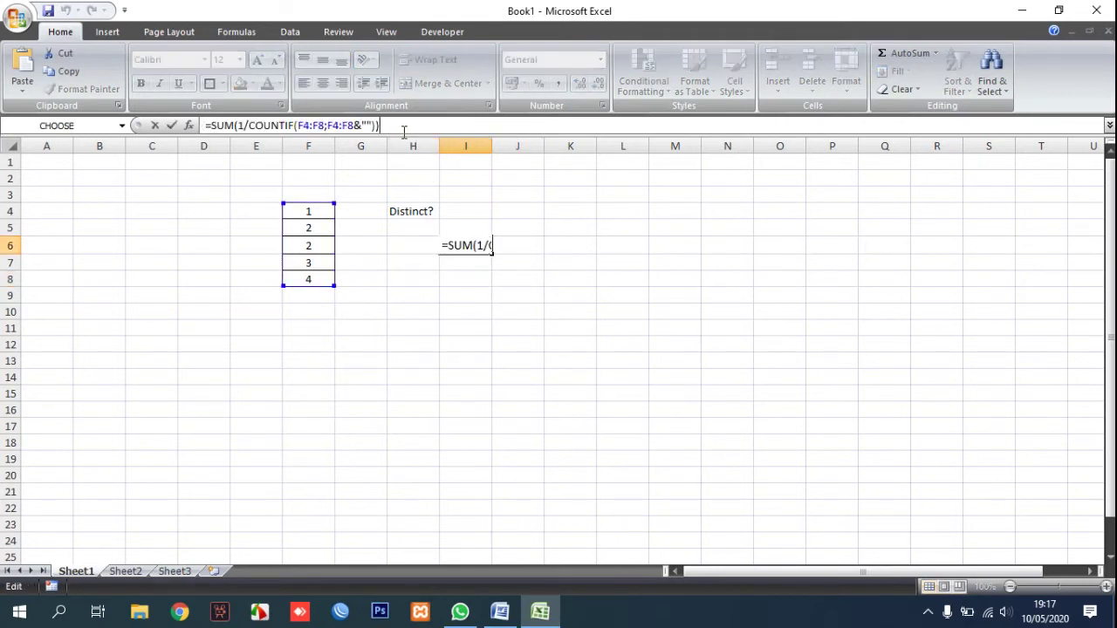
key(Tab)
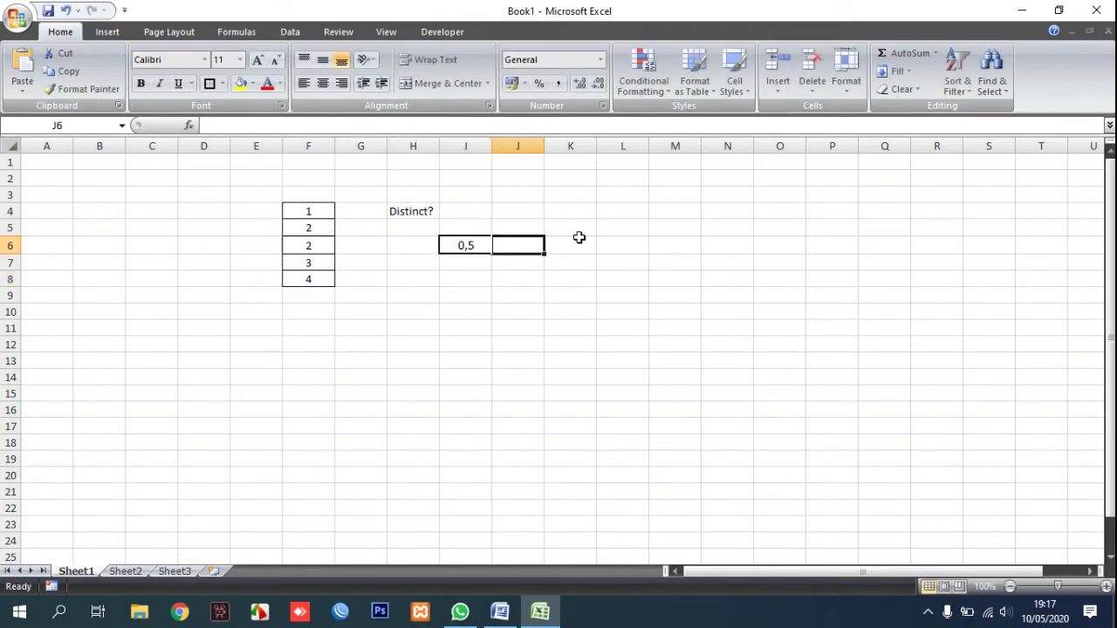
click(499, 357)
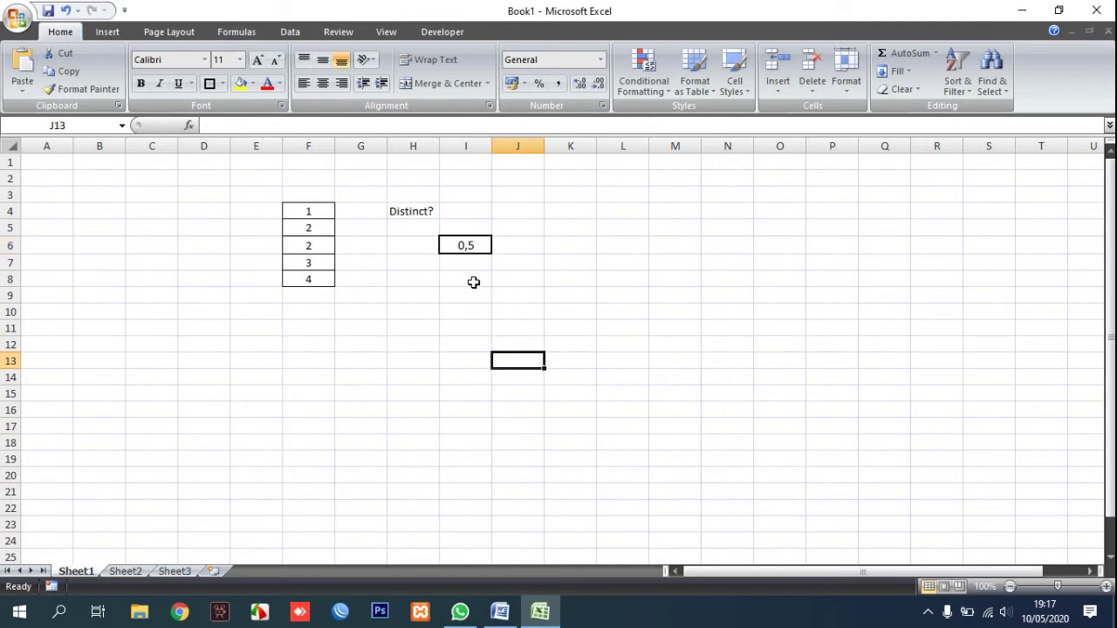
click(464, 245)
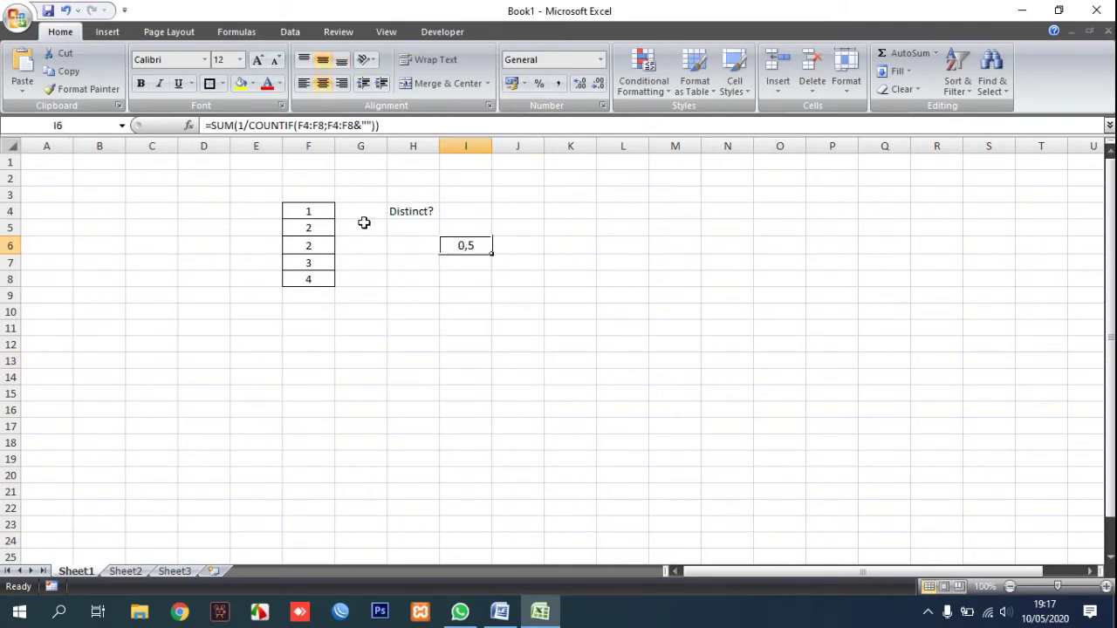
click(391, 127)
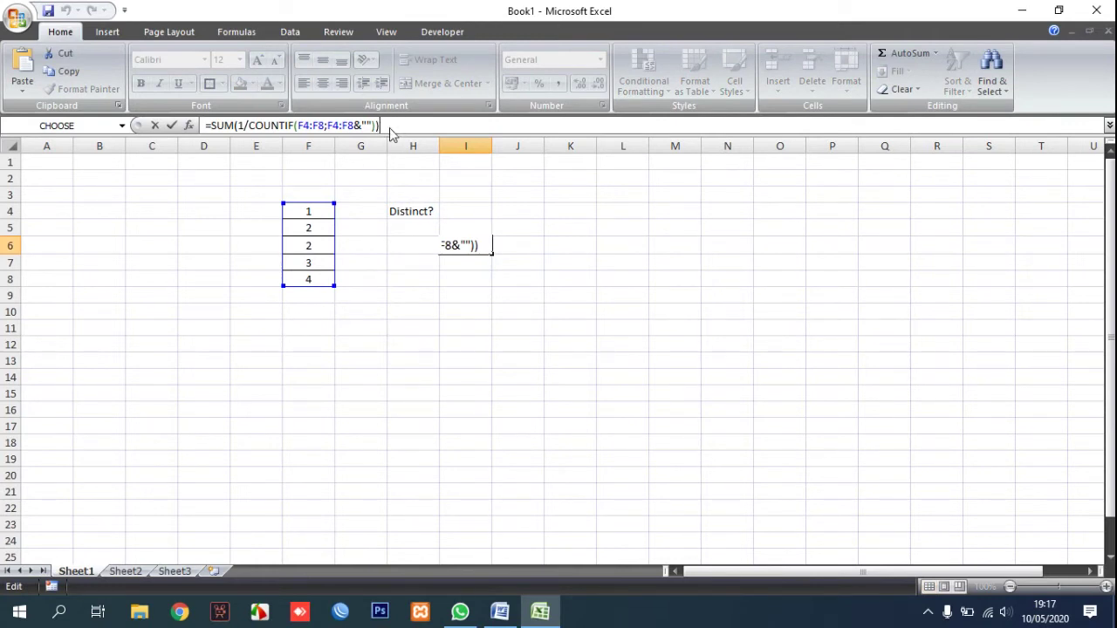
key(ctrl+shift+Return)
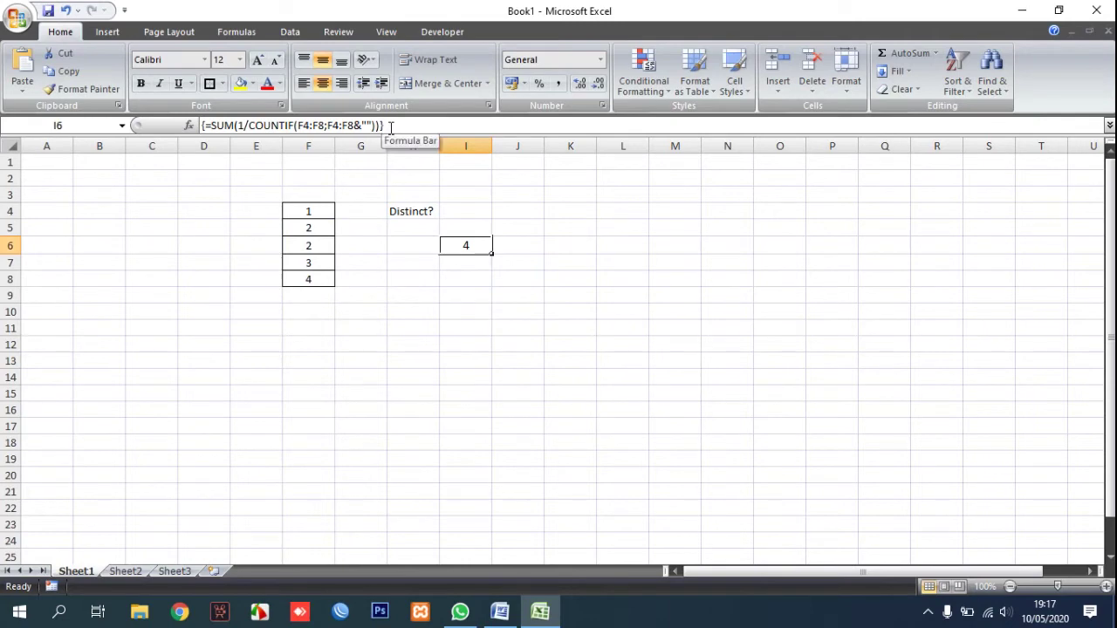
click(489, 298)
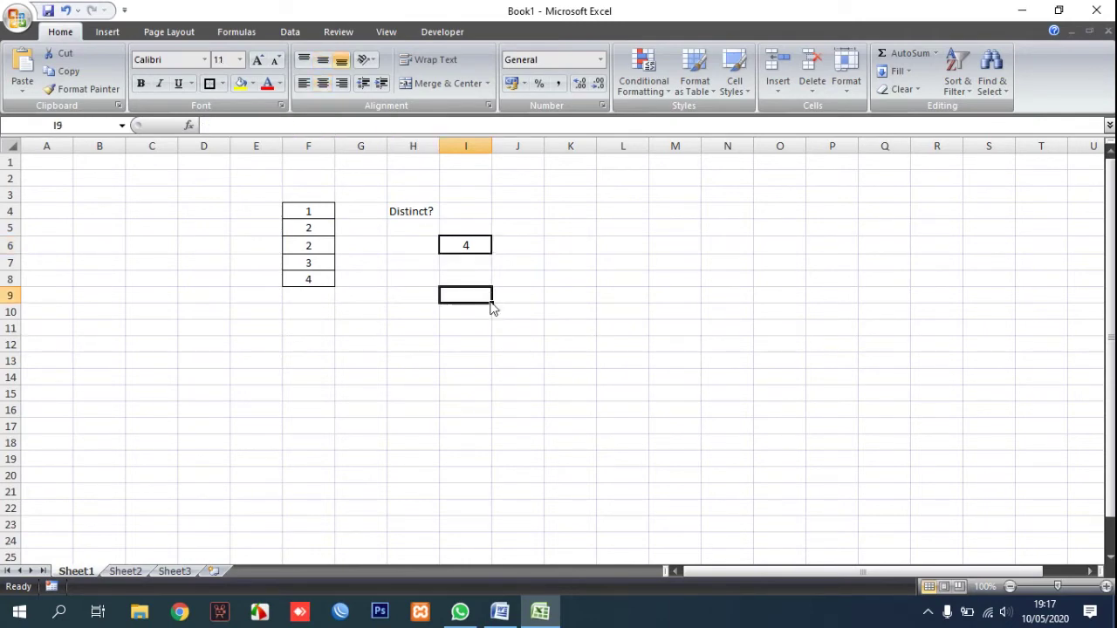
key(ctrl+s)
click(515, 387)
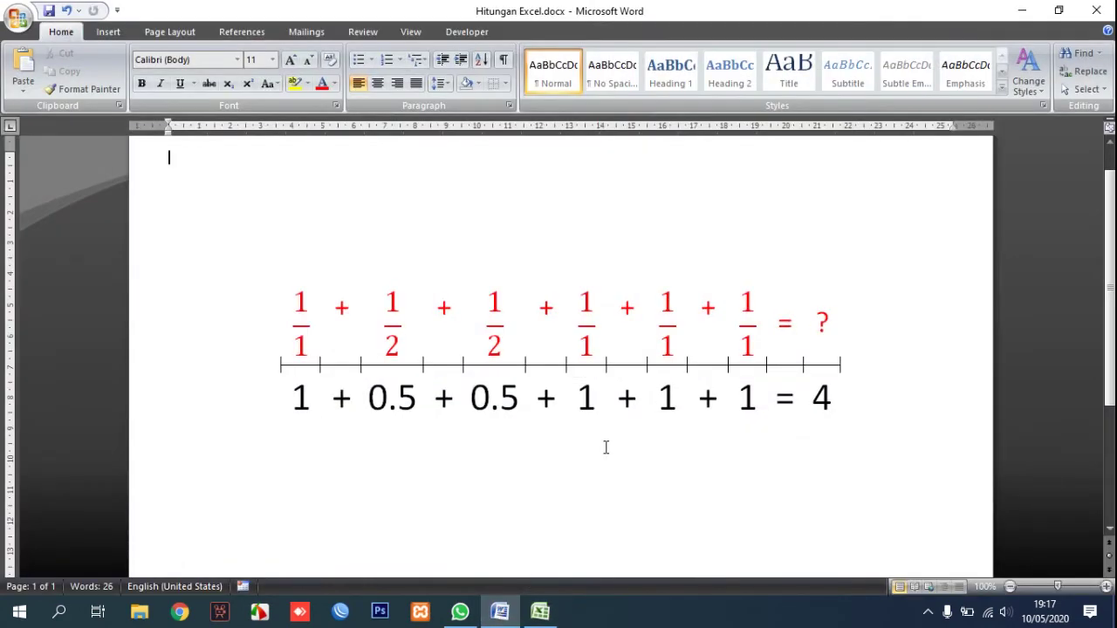
Restore Word to a window and move it off the Excel Distinct? result
click(1059, 10)
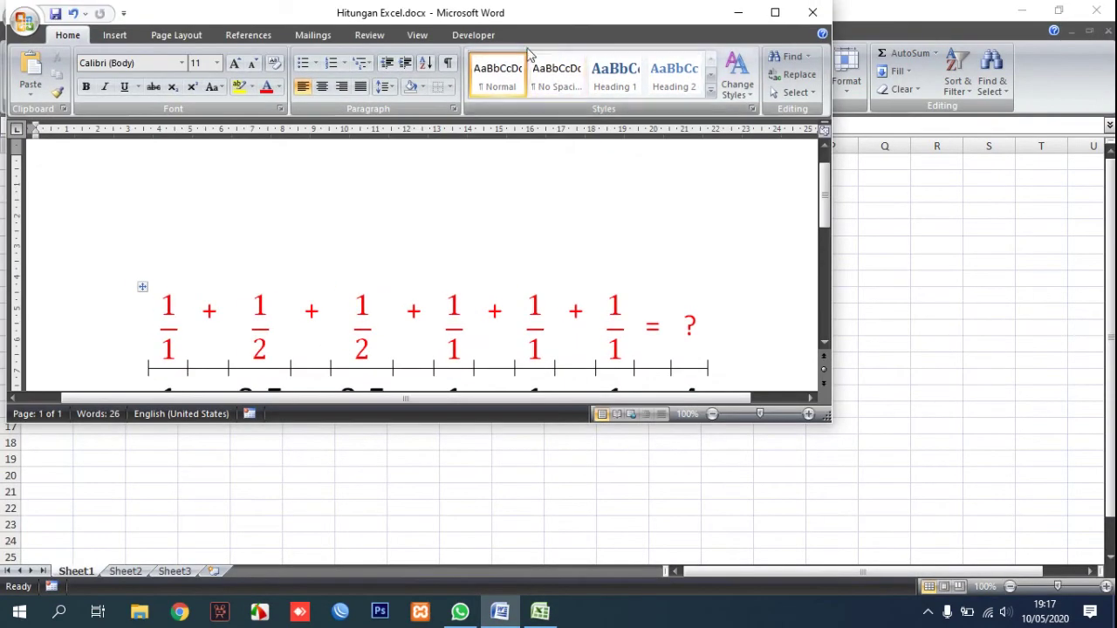
drag(528, 12, 886, 69)
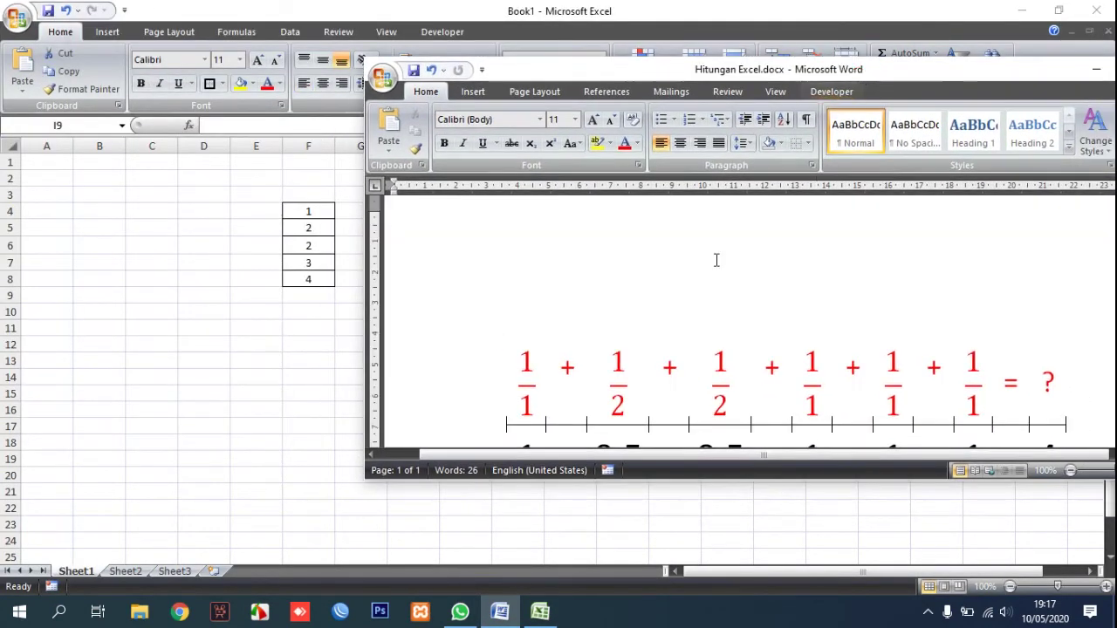
drag(530, 72, 700, 154)
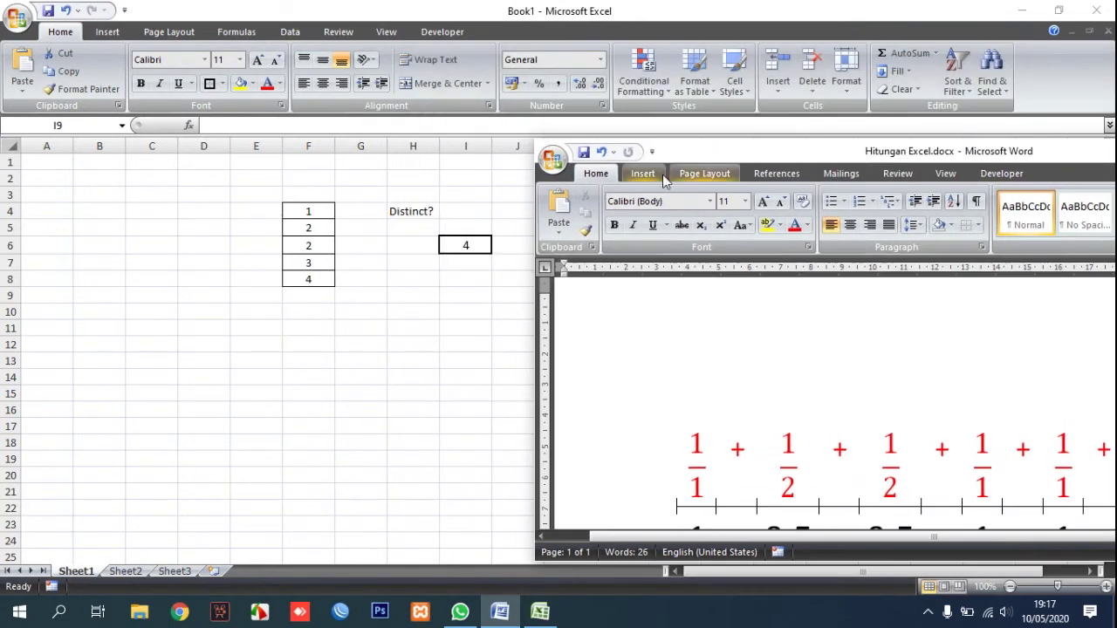
click(455, 246)
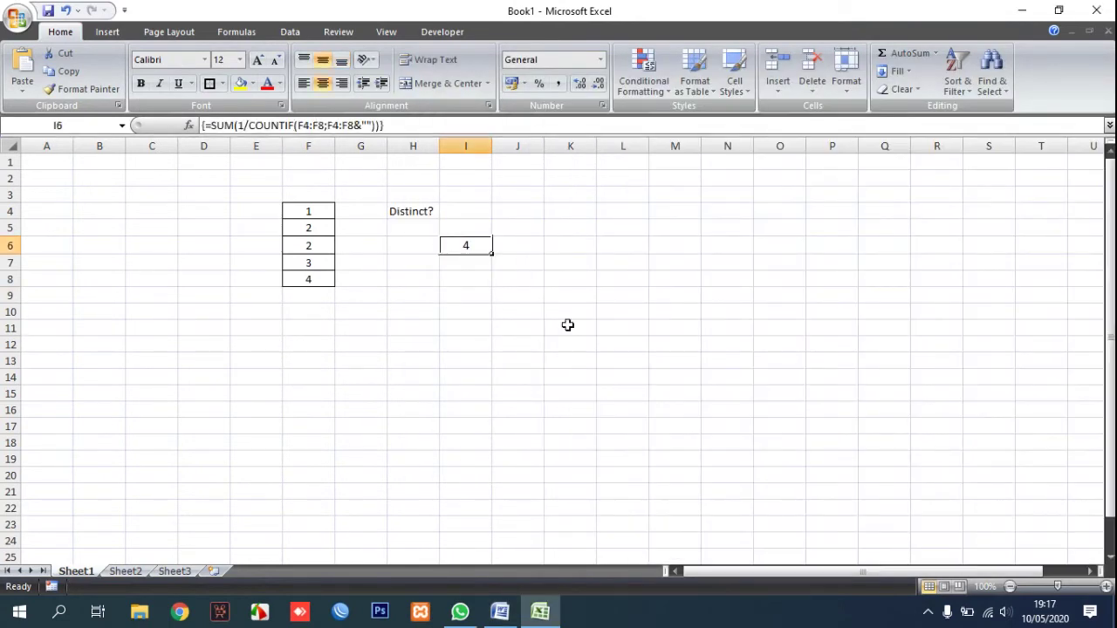
Bring Word back to the front and scroll to show both fraction-table rows
click(500, 612)
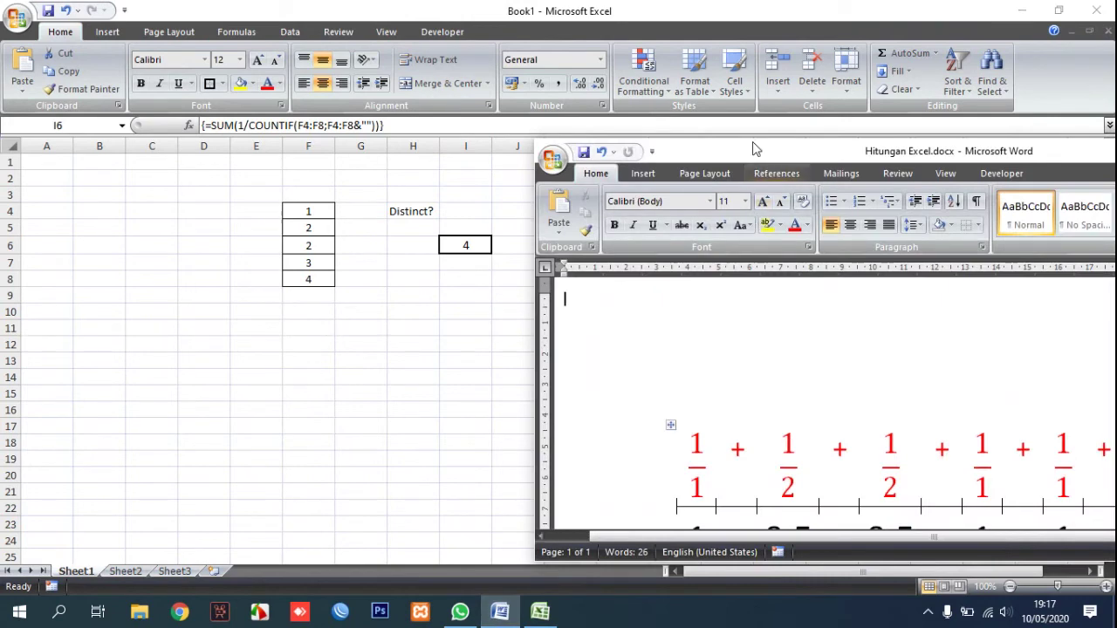
drag(756, 148, 625, 63)
scroll(741, 256, down, 2)
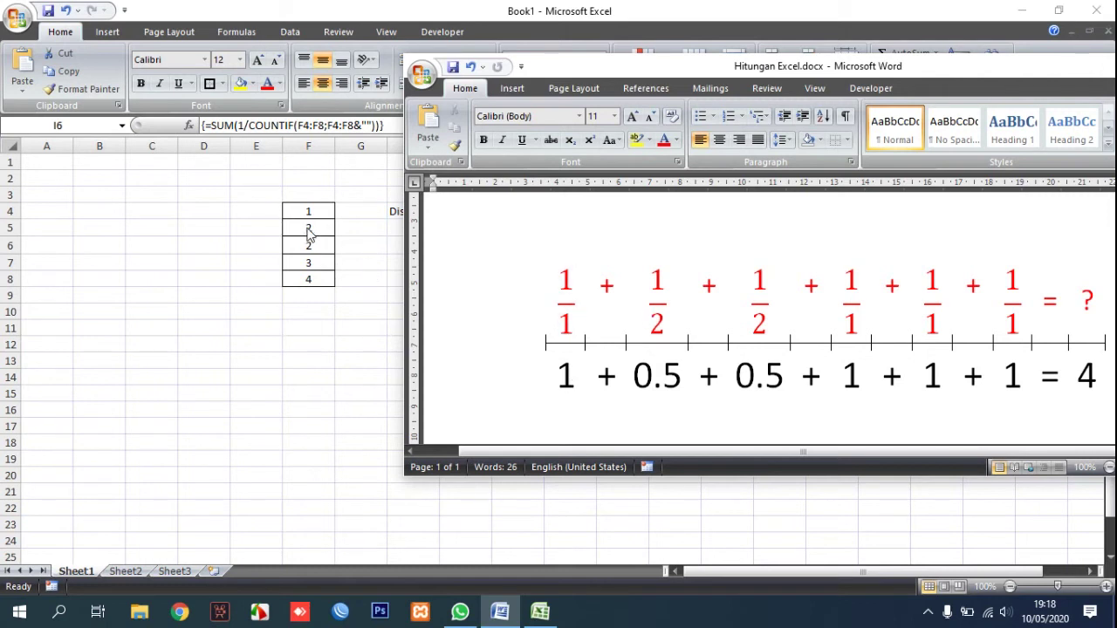
click(663, 305)
Delete the final 1/1 term and its plus sign from both table rows
click(1023, 373)
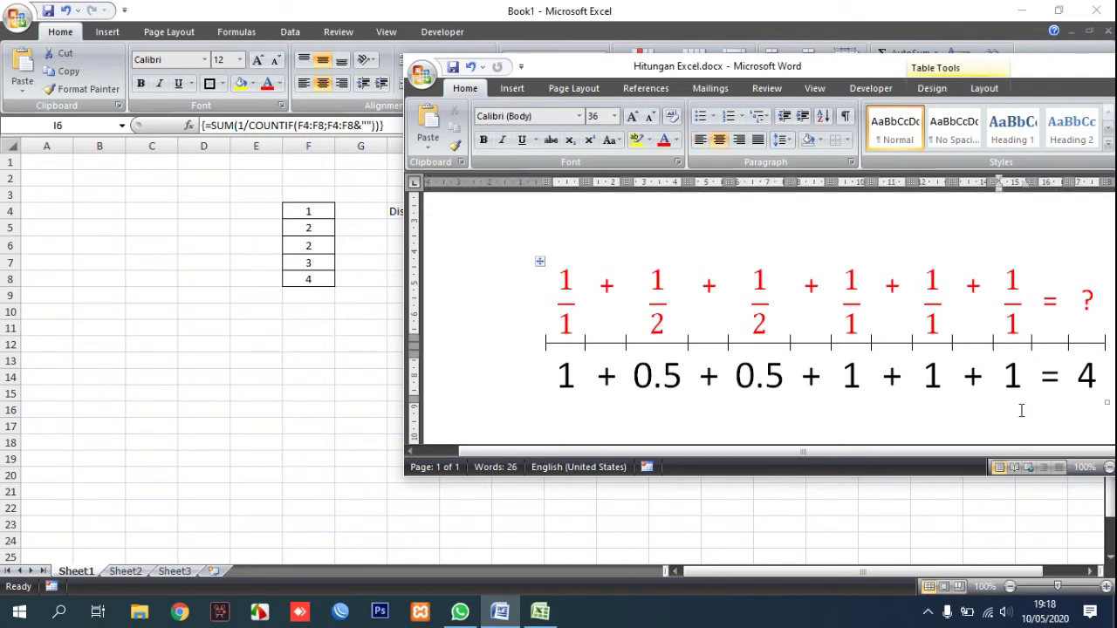
key(BackSpace)
click(1022, 325)
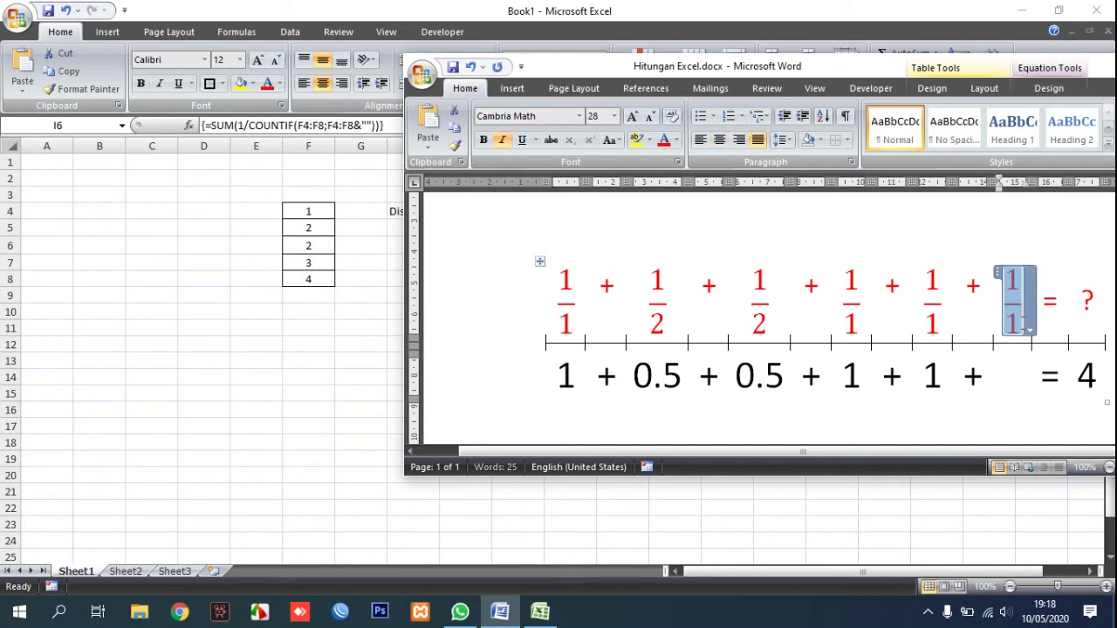
key(BackSpace)
click(981, 375)
key(BackSpace)
click(979, 293)
key(BackSpace)
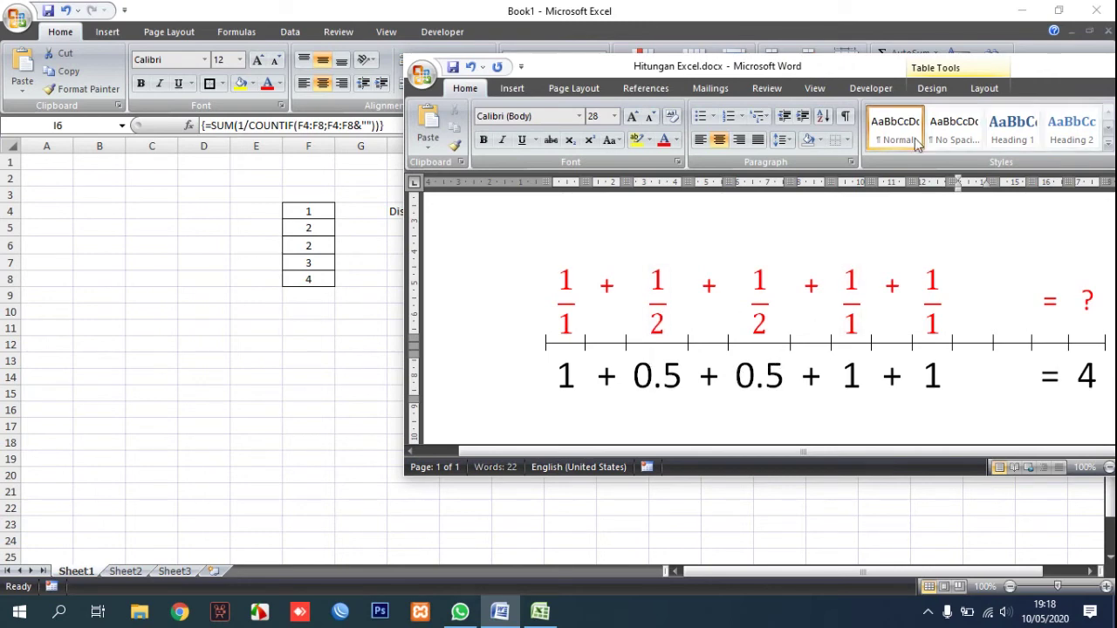
Reposition the Word window, then maximize and minimize it to reveal Excel
drag(881, 75, 709, 86)
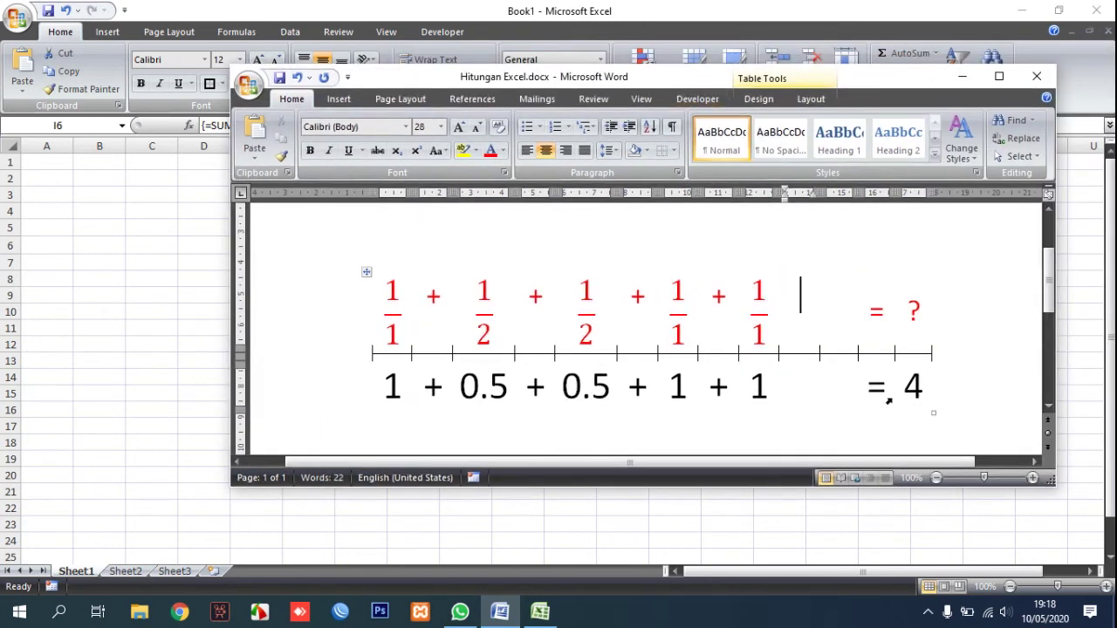
click(925, 391)
drag(870, 84, 913, 323)
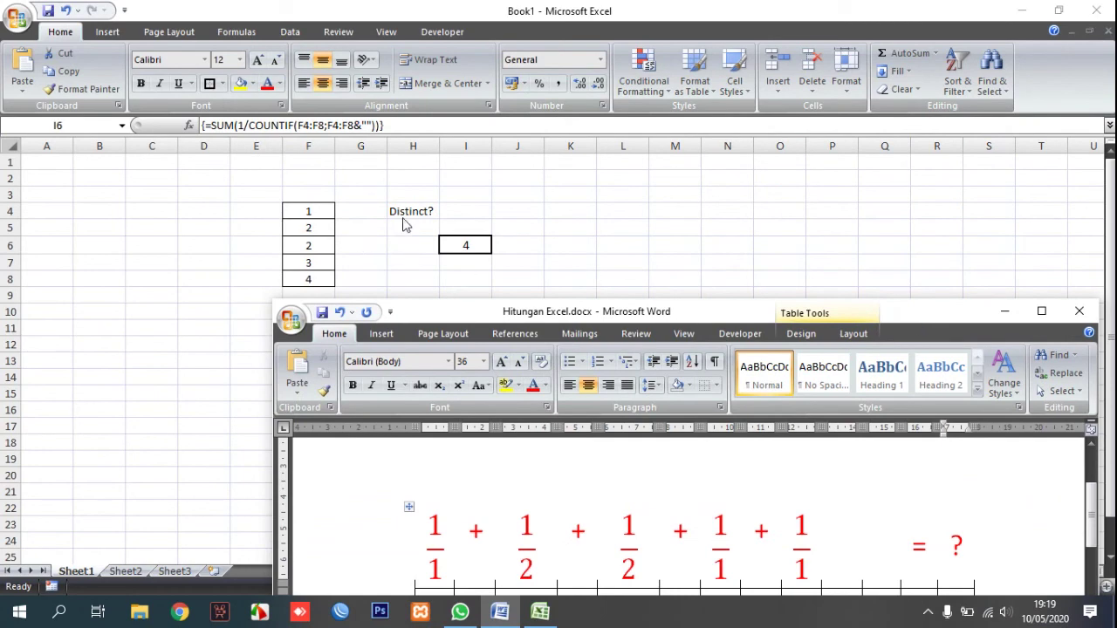
drag(589, 312, 525, 87)
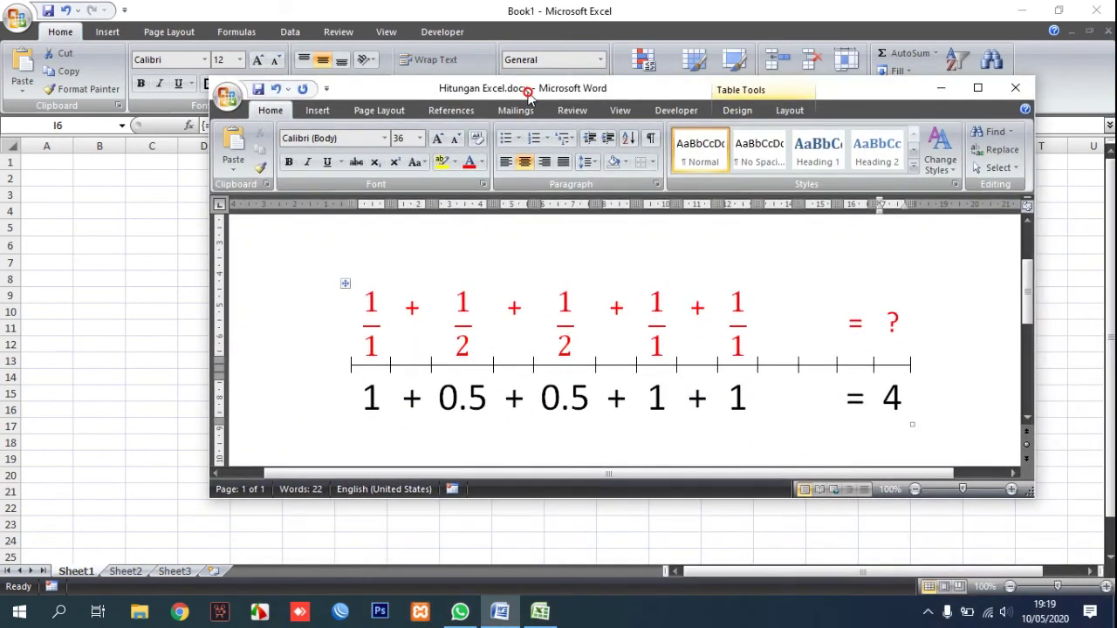
click(977, 87)
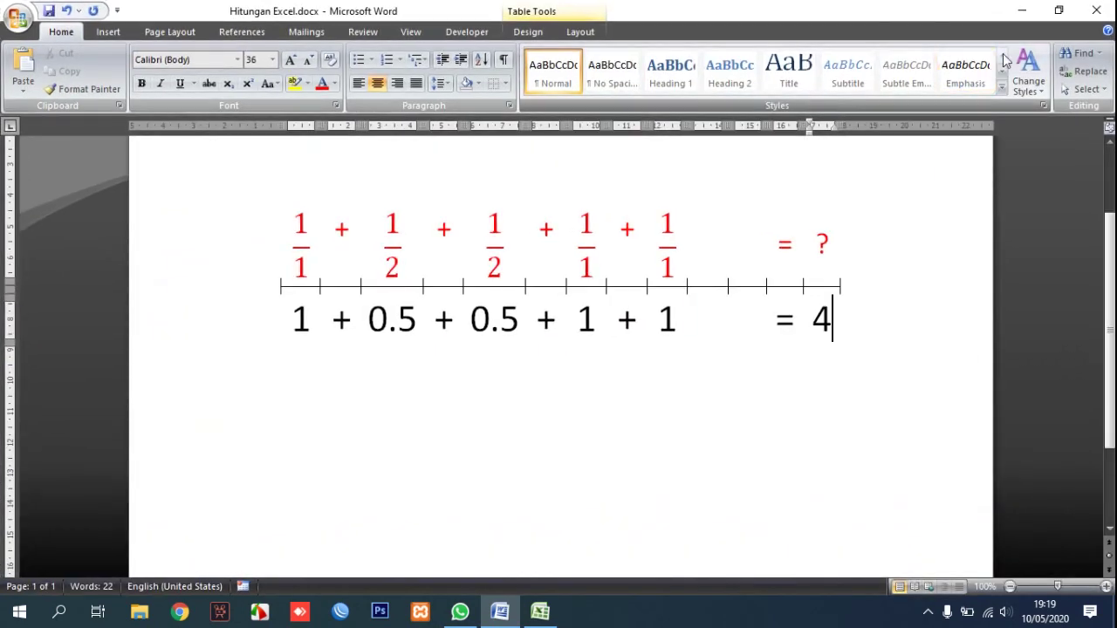
click(1021, 11)
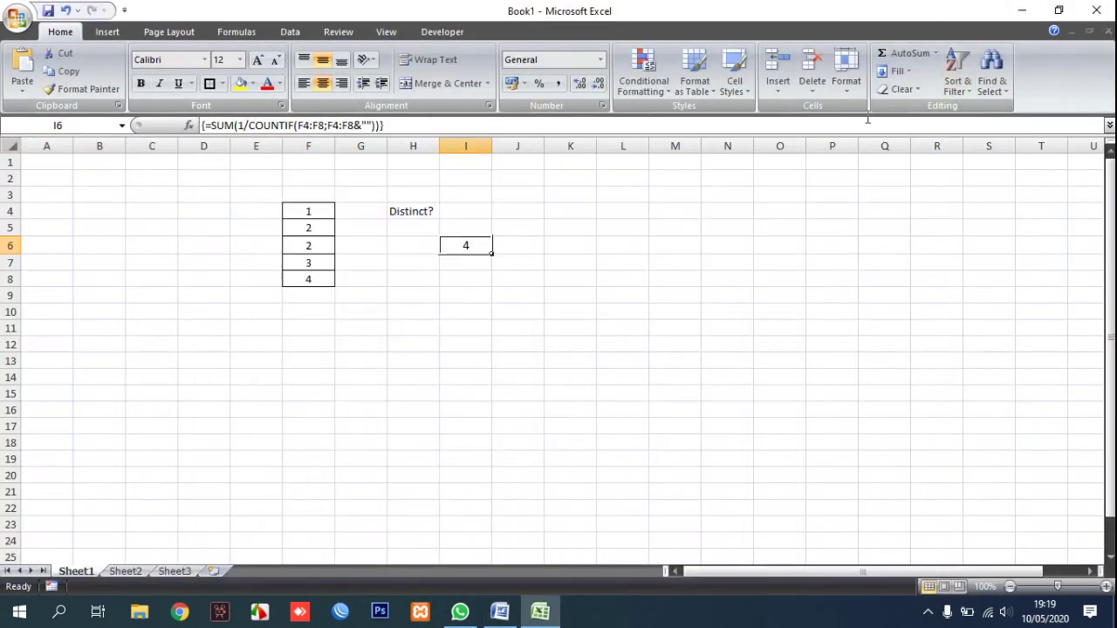
click(364, 251)
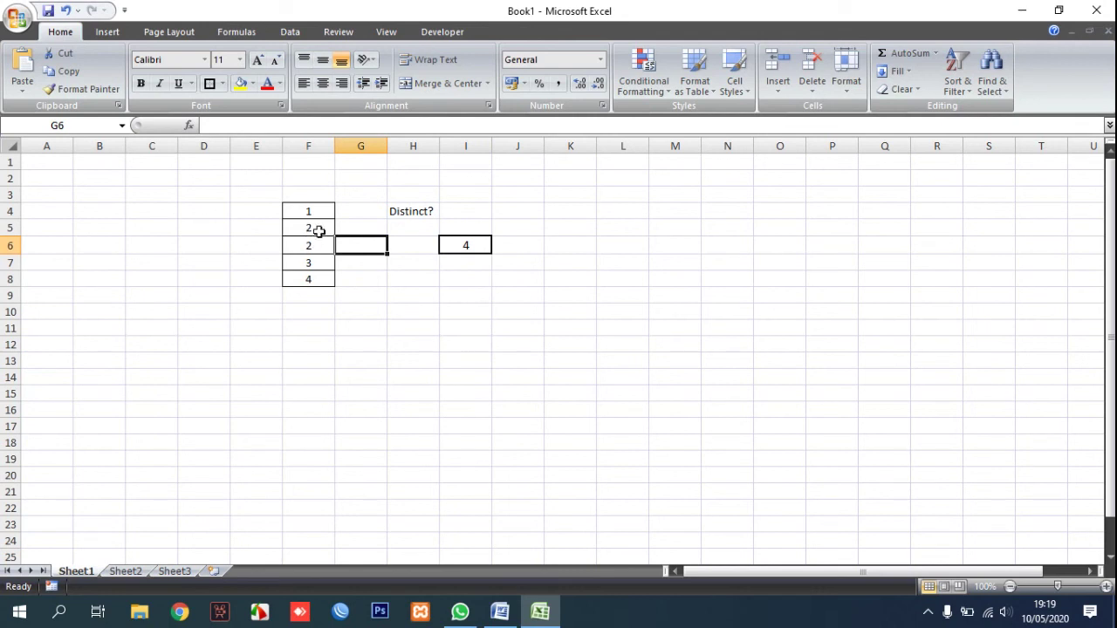
drag(316, 229, 309, 245)
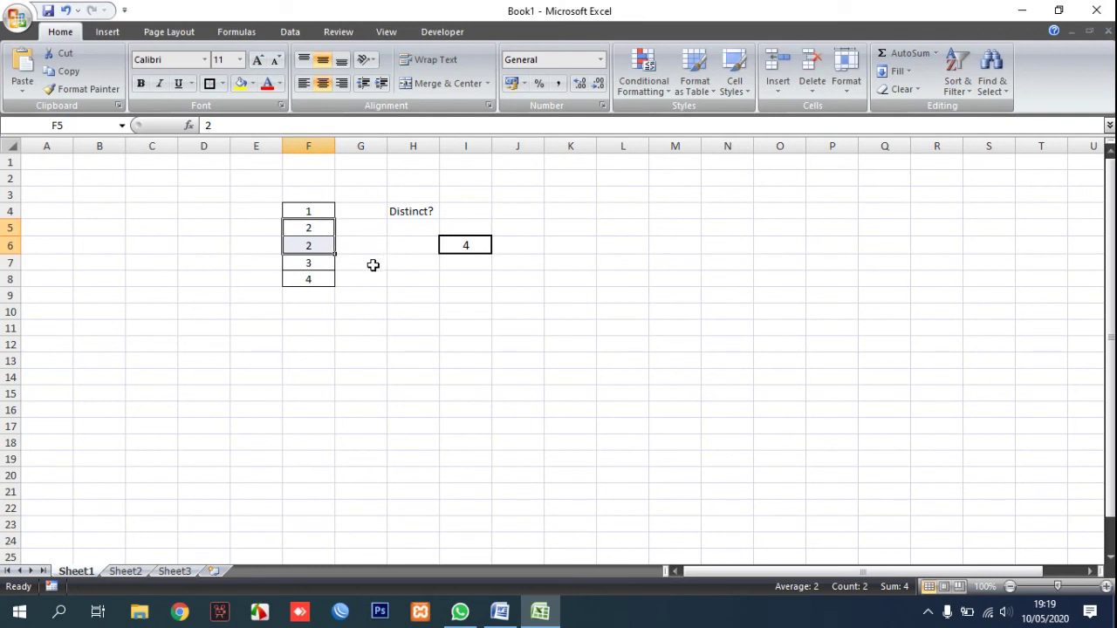
click(466, 266)
click(471, 278)
text(3)
click(531, 297)
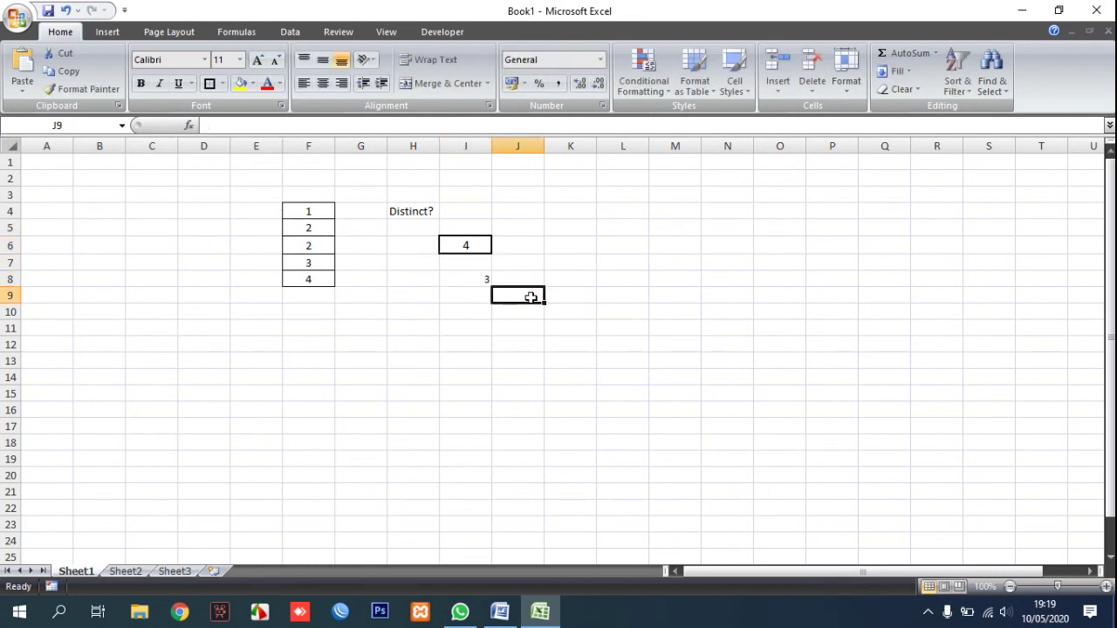
click(479, 278)
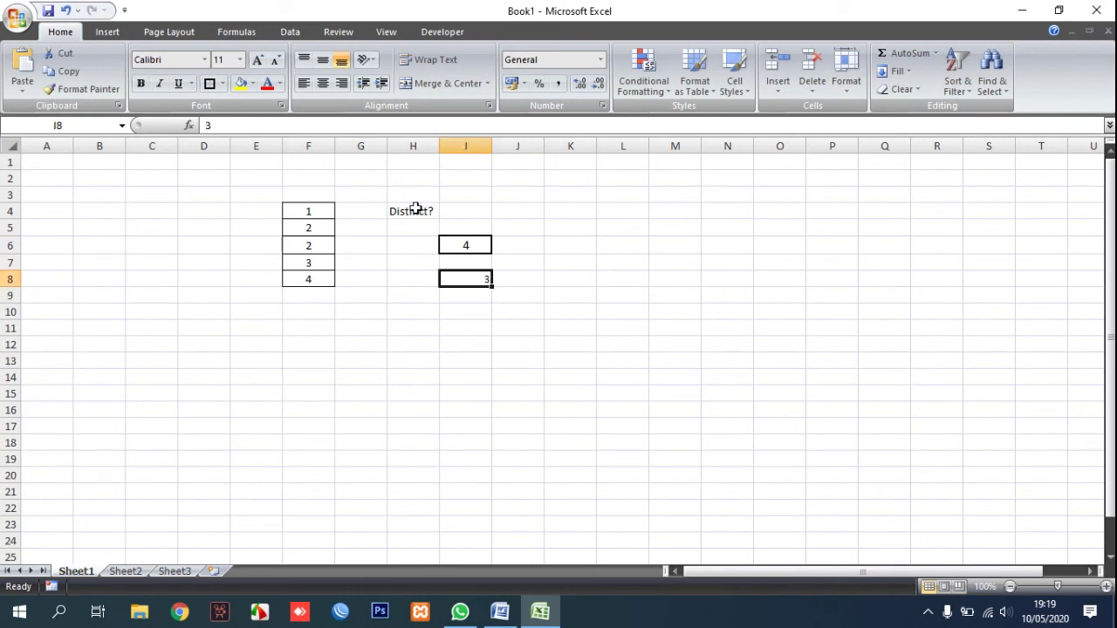